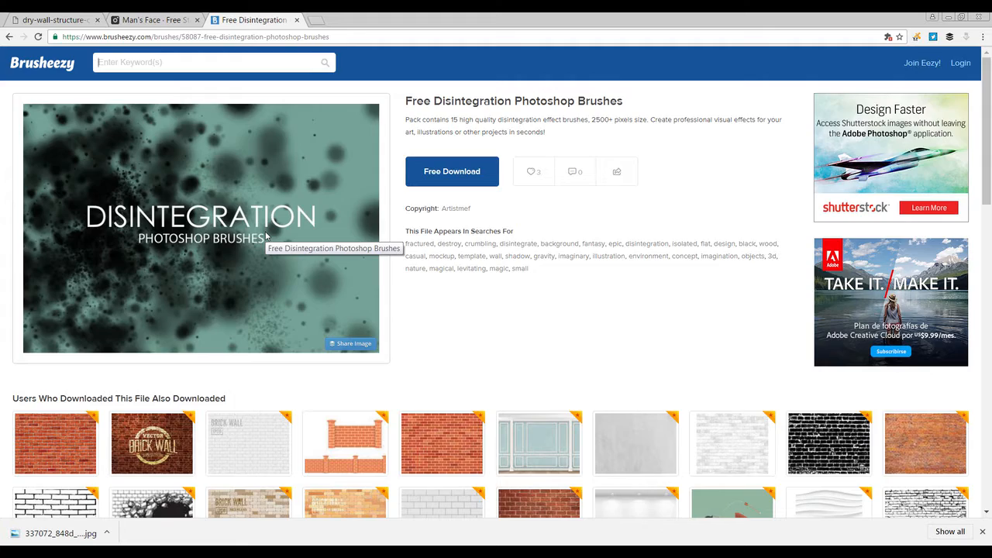
Step: Browse the related brush packs listed below the Free Disintegration Photoshop Brushes page
scroll(267, 236, down, 5)
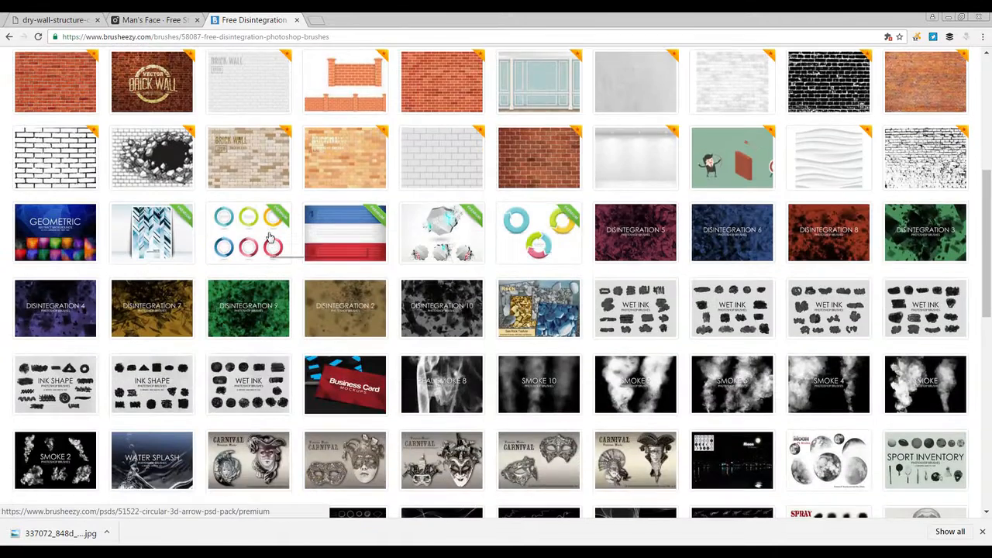
scroll(269, 237, down, 2)
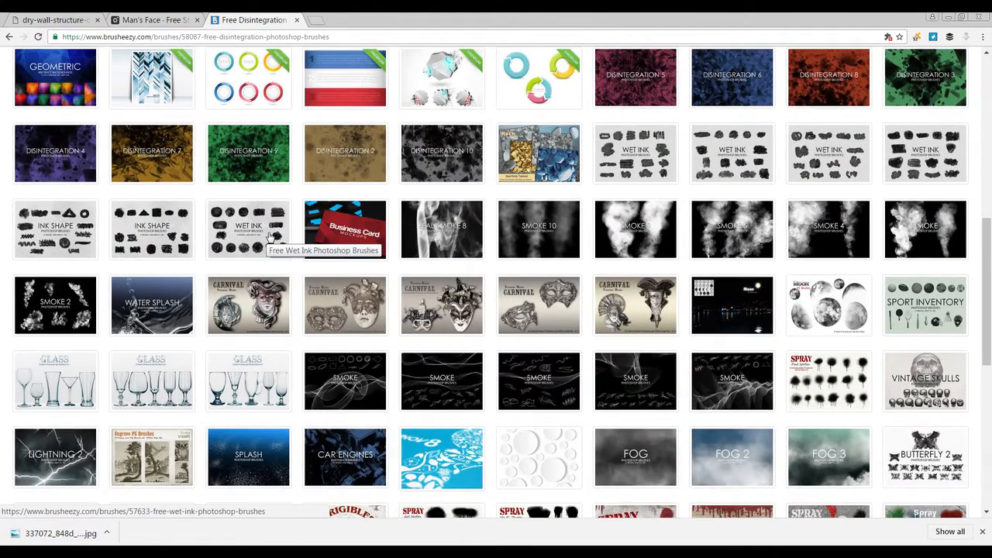
scroll(269, 236, down, 3)
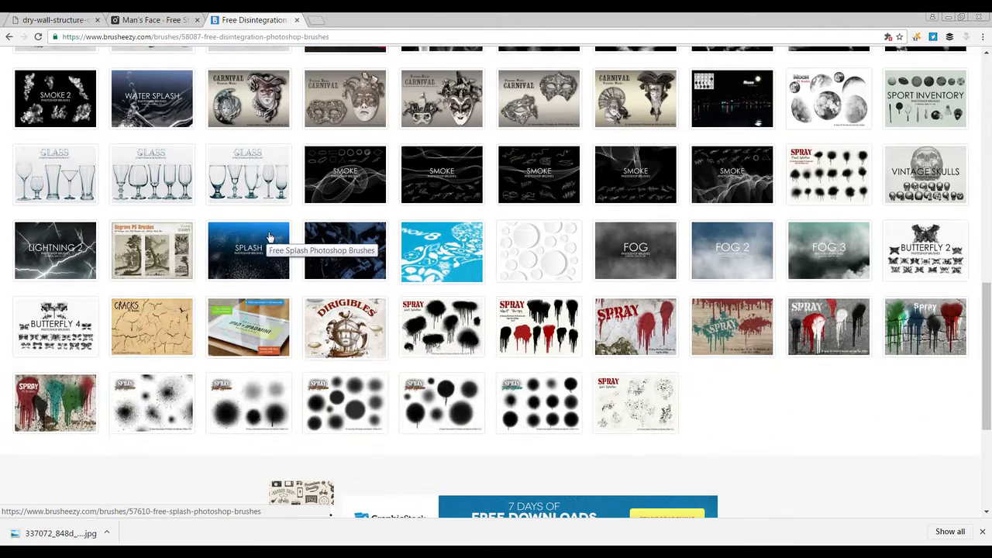
scroll(378, 322, up, 5)
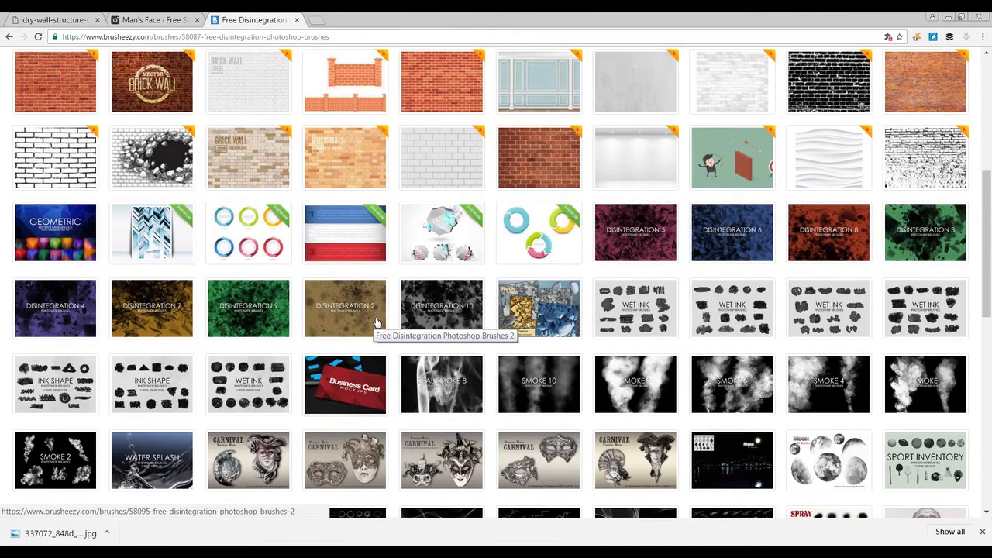
scroll(377, 321, up, 5)
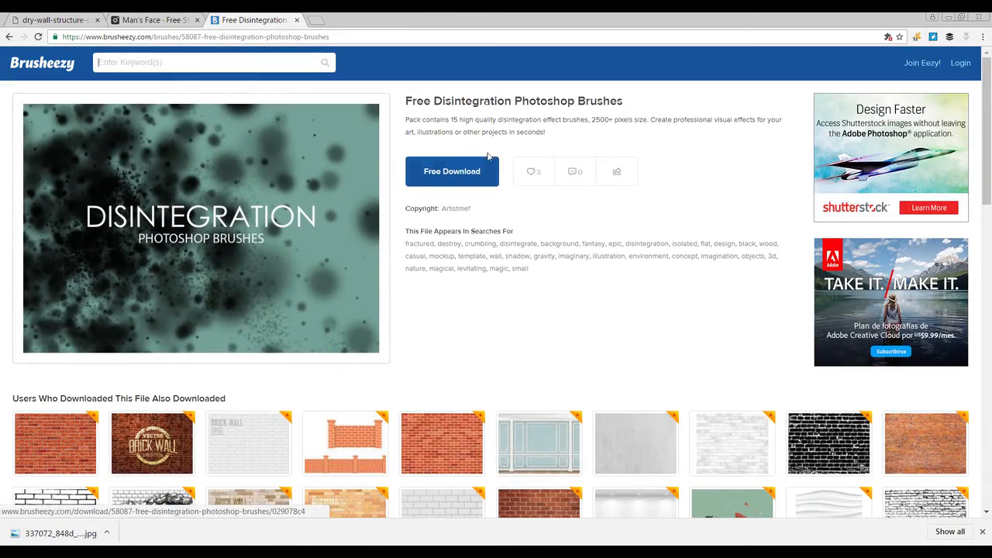
scroll(651, 252, down, 5)
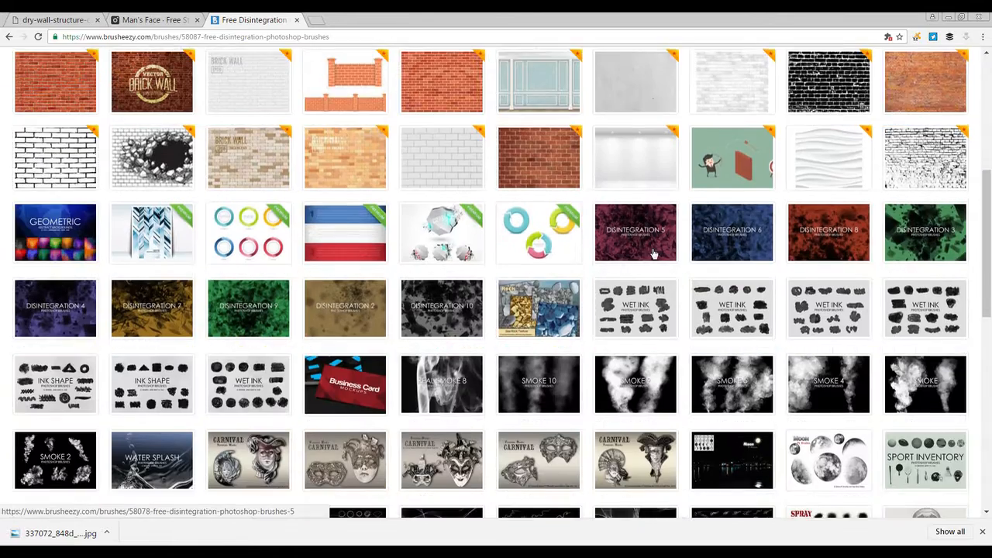
scroll(654, 254, down, 2)
scroll(653, 253, down, 1)
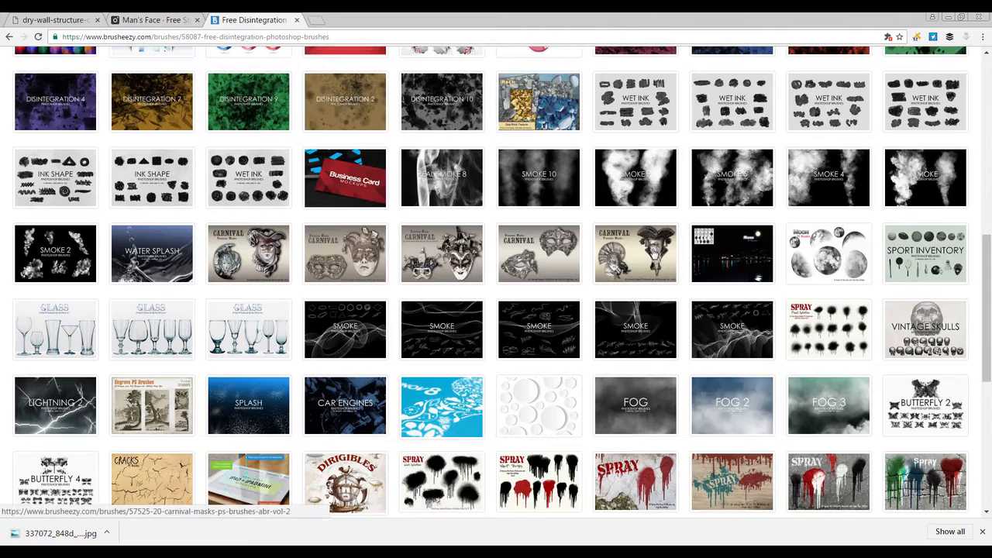
scroll(653, 253, down, 1)
scroll(654, 253, up, 3)
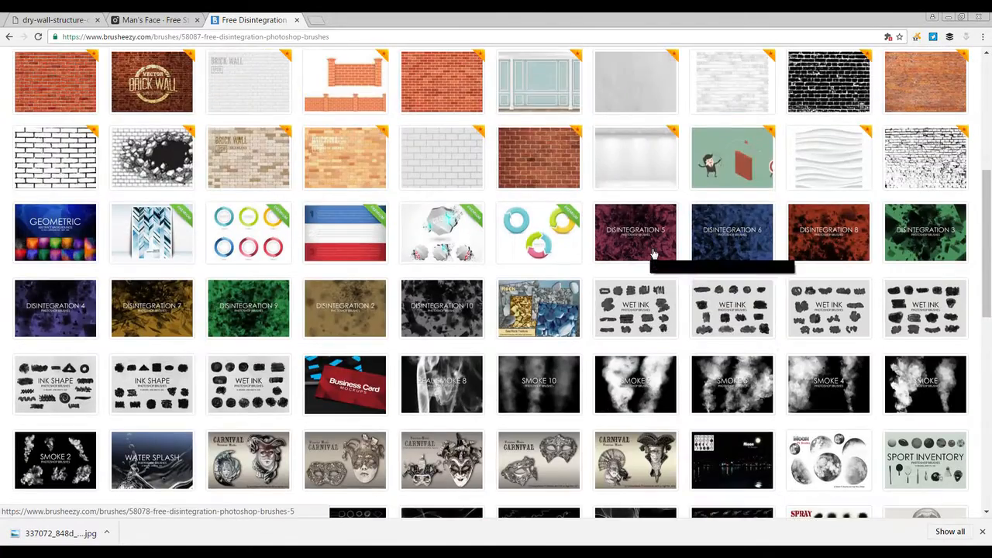
scroll(653, 254, up, 4)
scroll(651, 253, down, 3)
scroll(651, 254, down, 2)
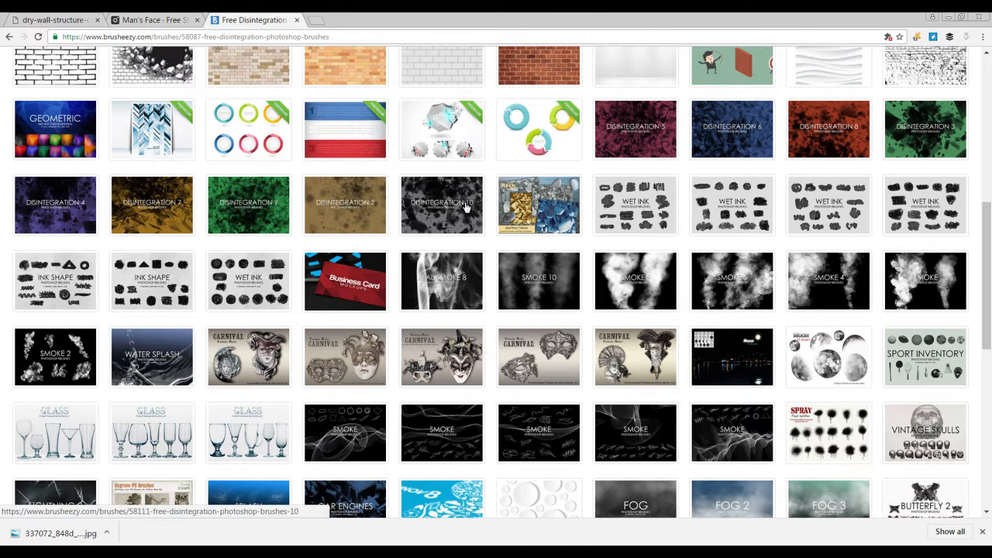
scroll(465, 206, up, 4)
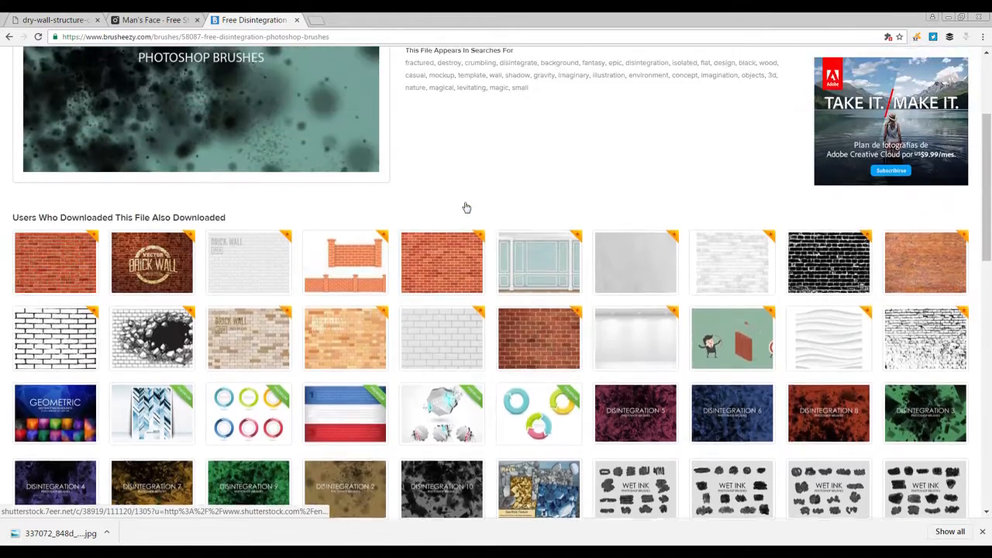
scroll(466, 206, down, 3)
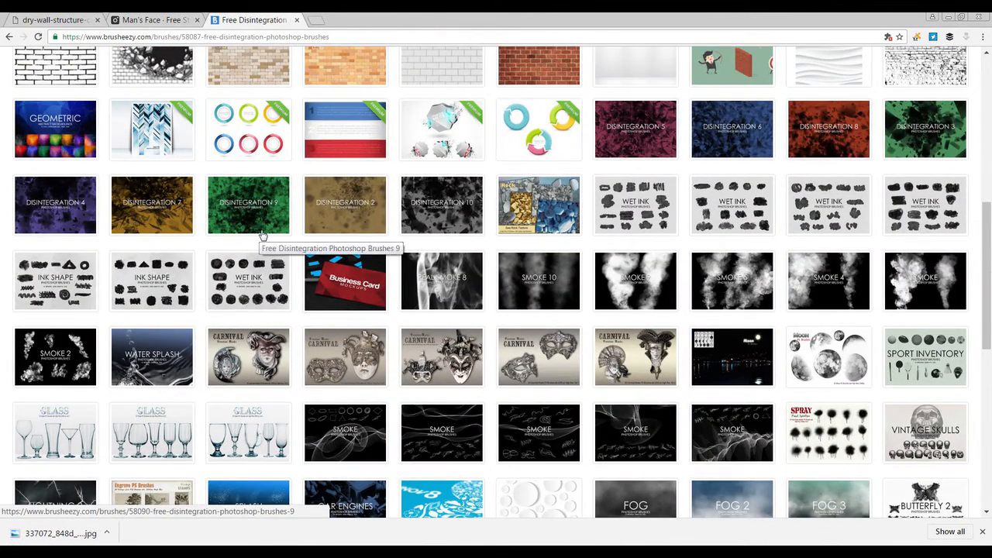
scroll(262, 234, down, 2)
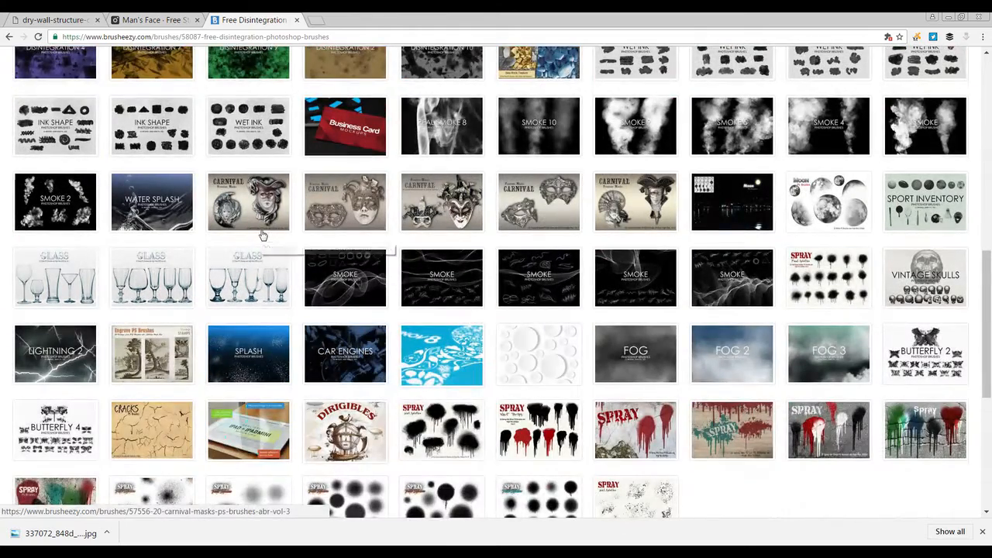
scroll(264, 244, down, 1)
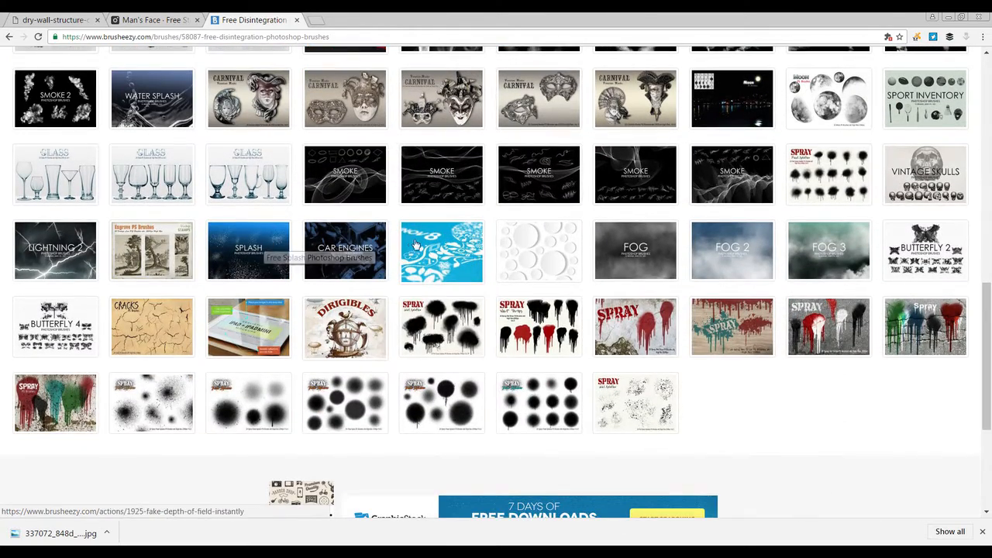
scroll(775, 226, down, 1)
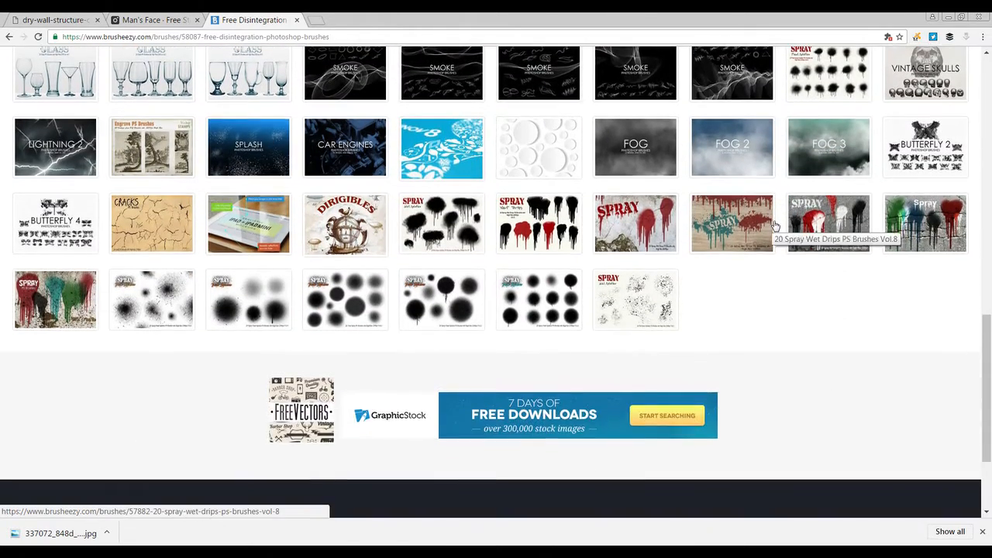
scroll(697, 221, up, 12)
Step: Search Brusheezy for disintegration brushes and open one of the results
click(224, 60)
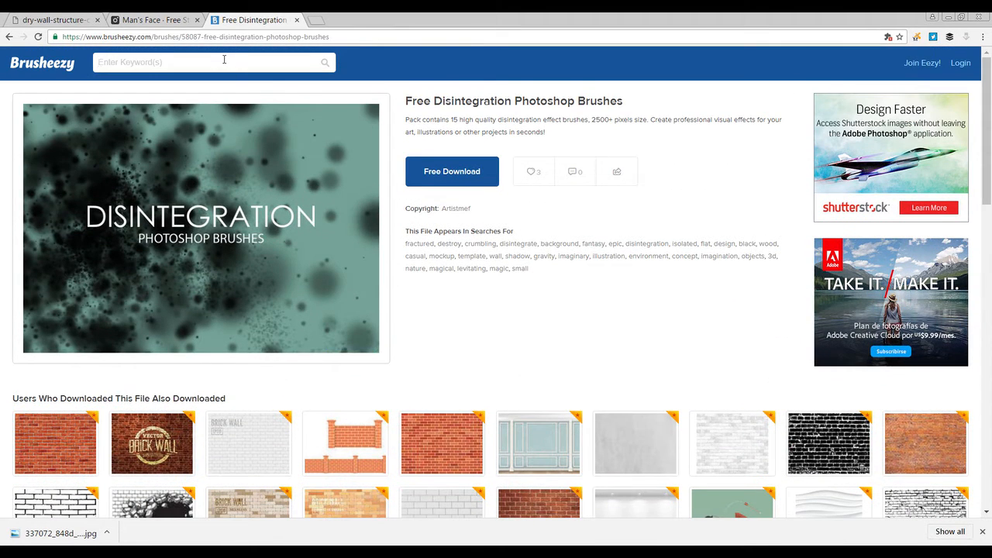
text(disi)
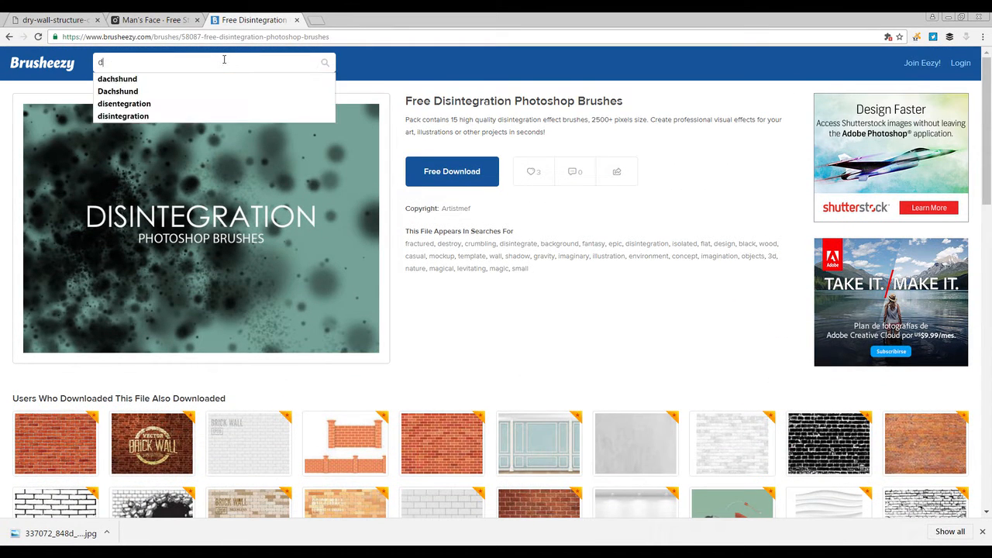
text(ntegration)
key(Return)
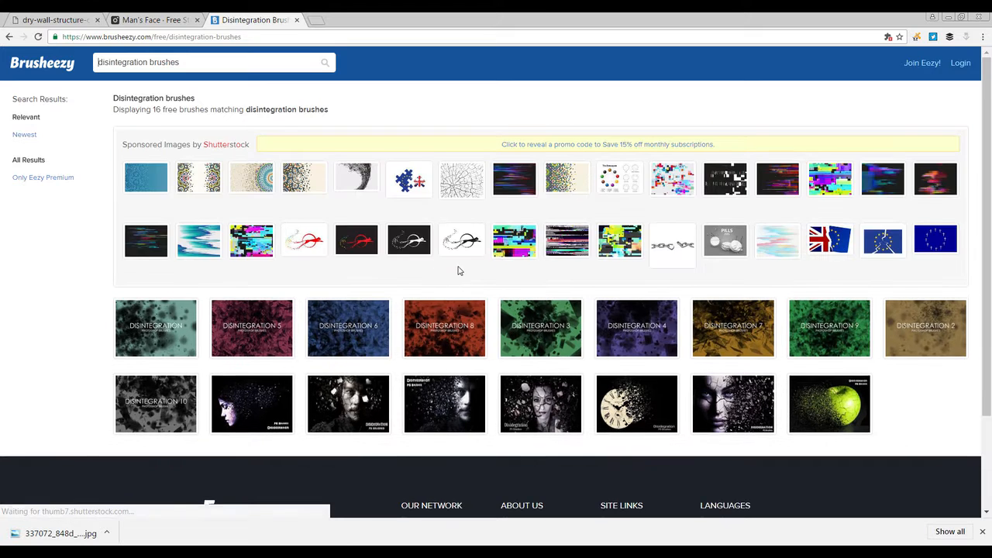
scroll(458, 270, down, 2)
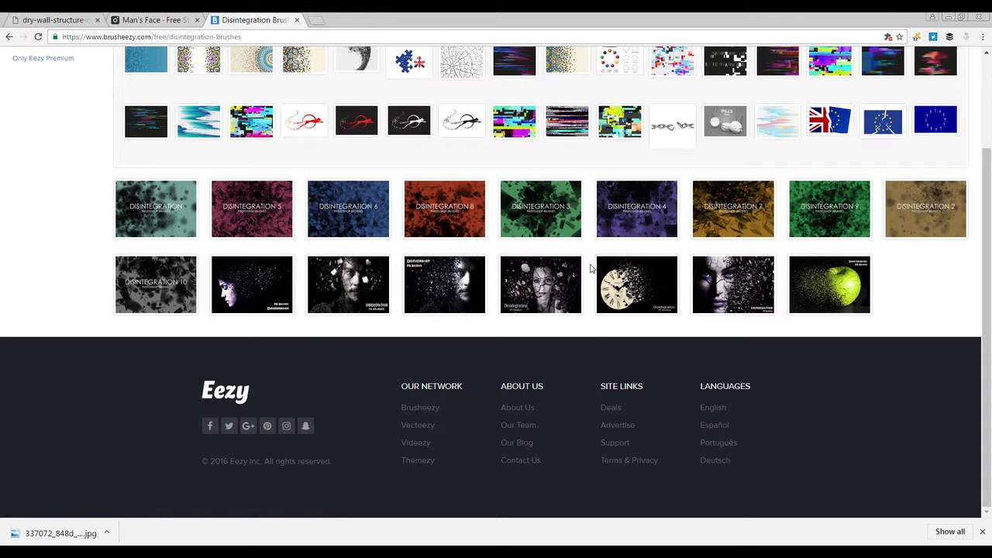
click(446, 279)
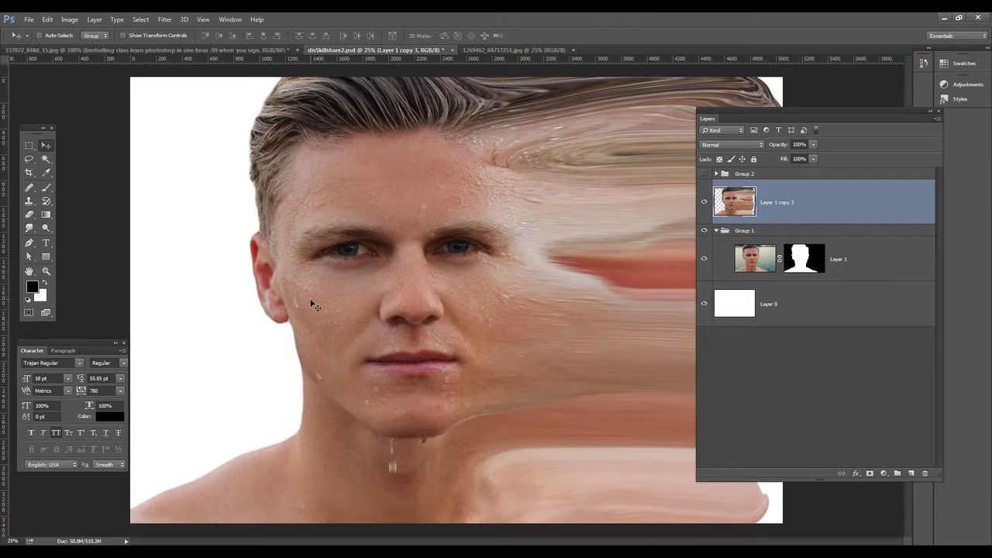
Step: Select the Brush tool and open the Load Brushes dialog from the brush preset picker, then cancel it
click(46, 187)
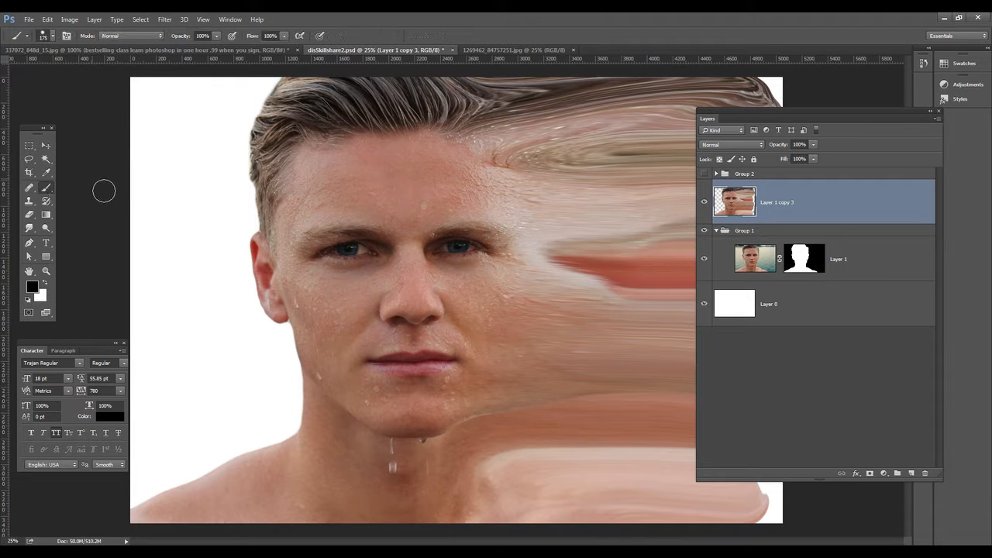
click(52, 35)
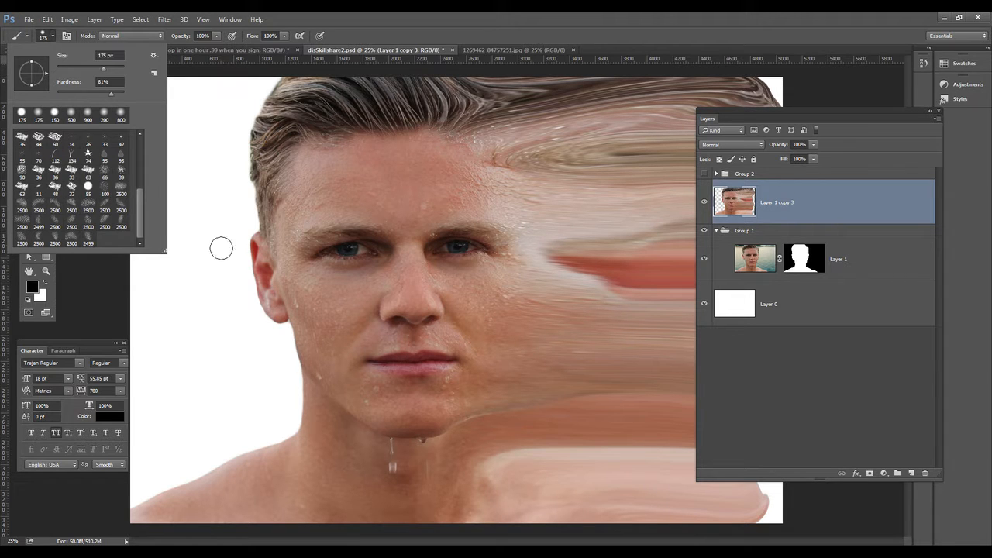
click(153, 58)
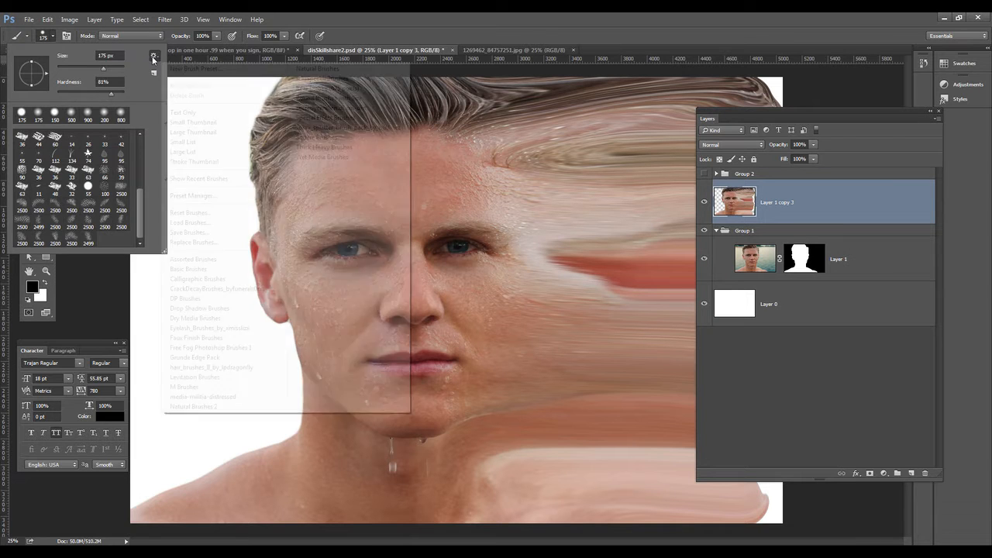
click(189, 223)
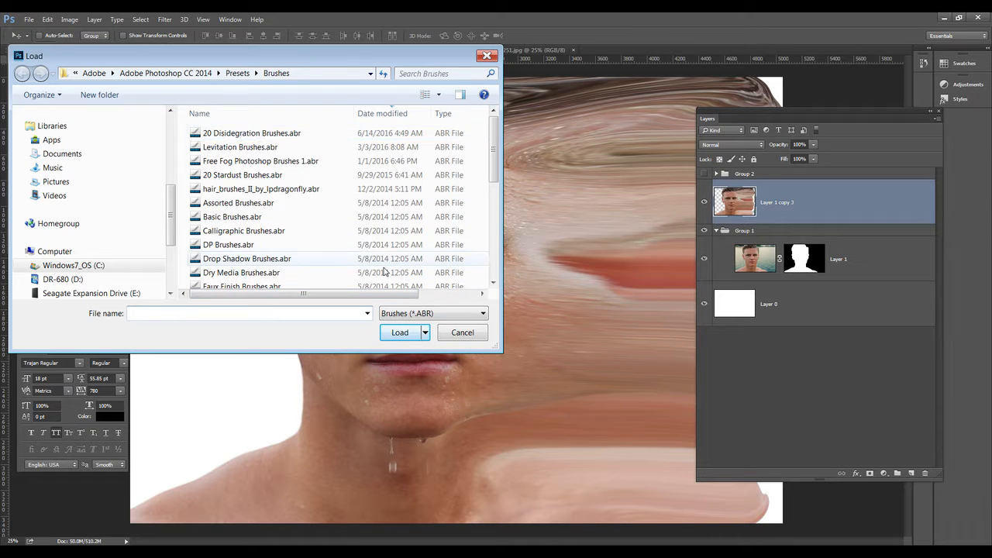
click(459, 333)
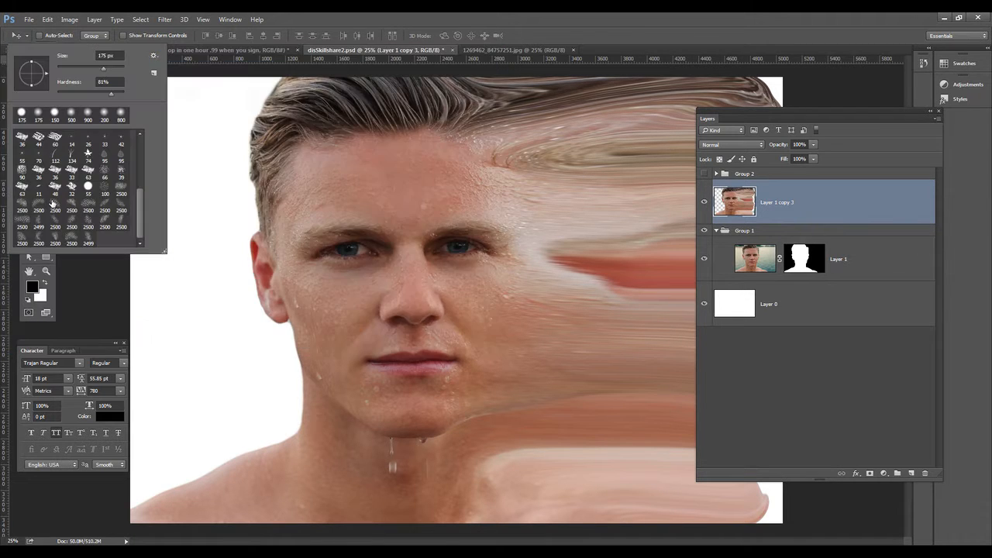
Step: Choose a 2500 px disintegration brush preset from the picker
click(91, 206)
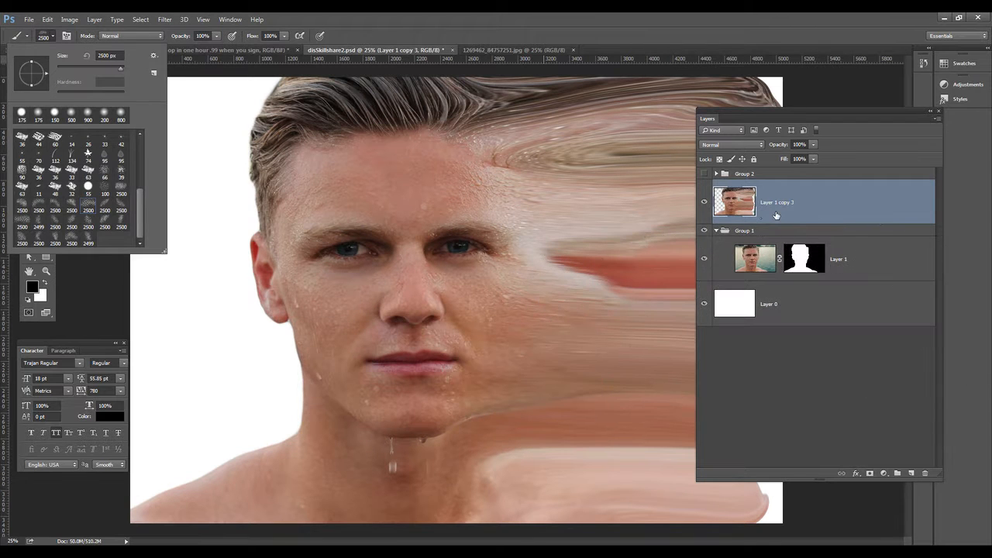
click(837, 117)
mouse_move(867, 109)
mouse_down()
mouse_move(887, 109)
mouse_move(804, 132)
mouse_up()
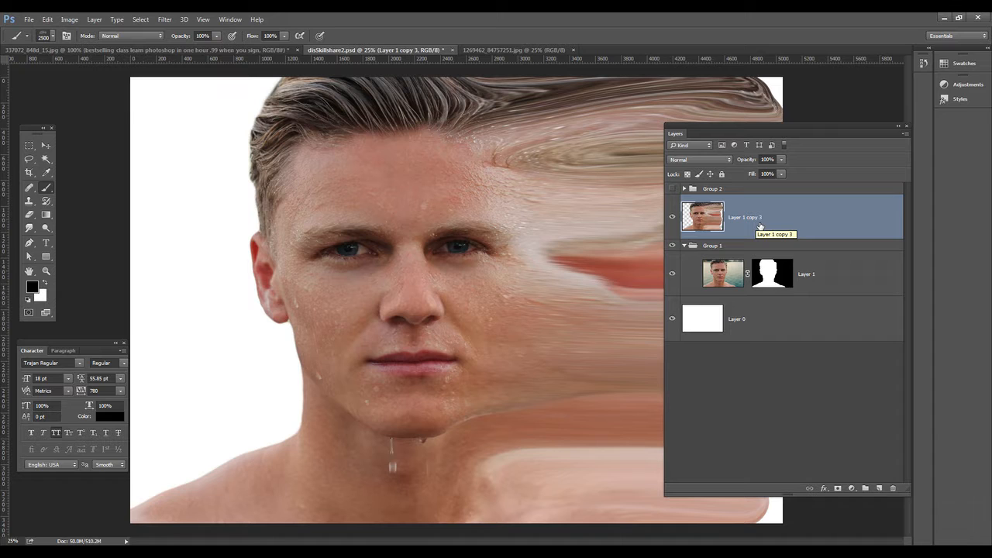
Step: Add a black layer mask to Layer 1 copy 3 and set the foreground color to white
alt+click(839, 489)
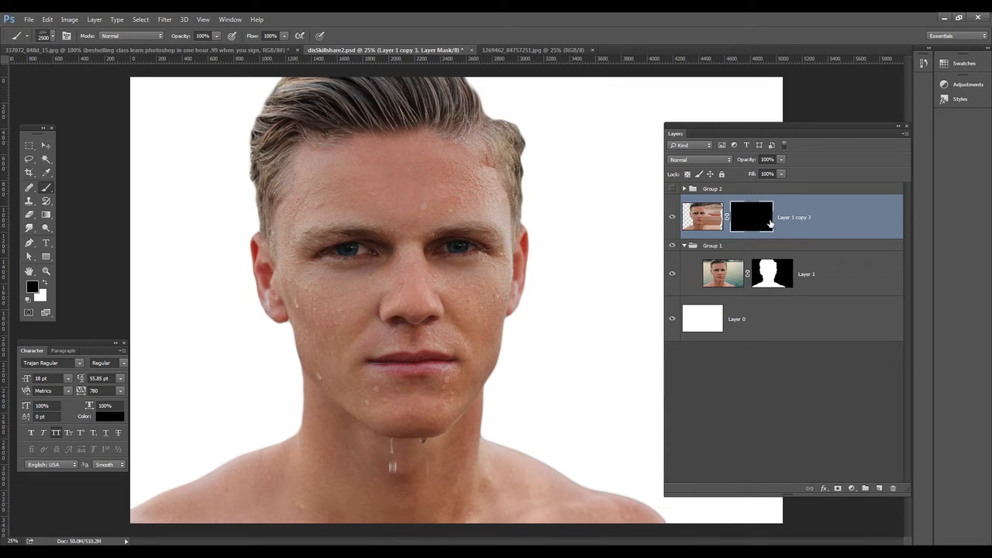
drag(765, 132, 834, 134)
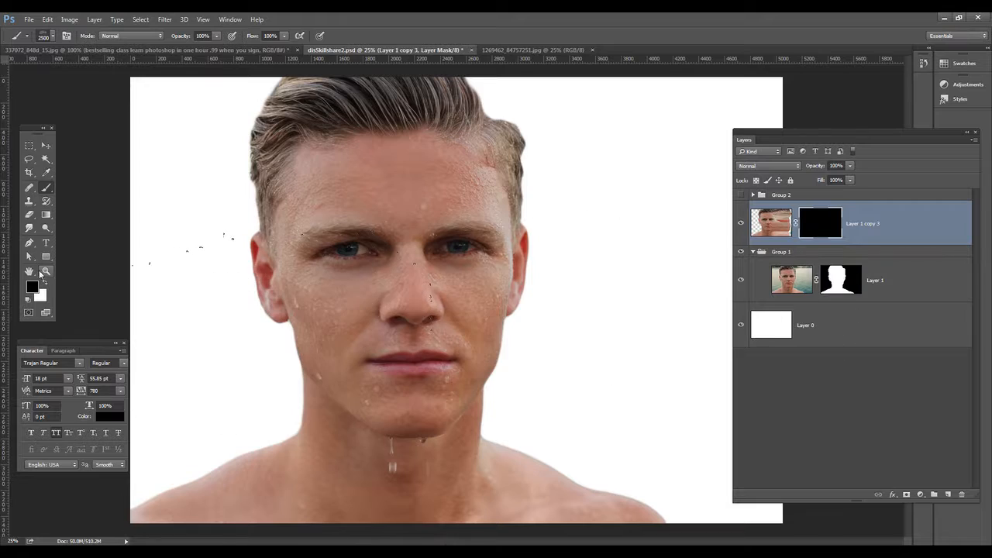
click(43, 286)
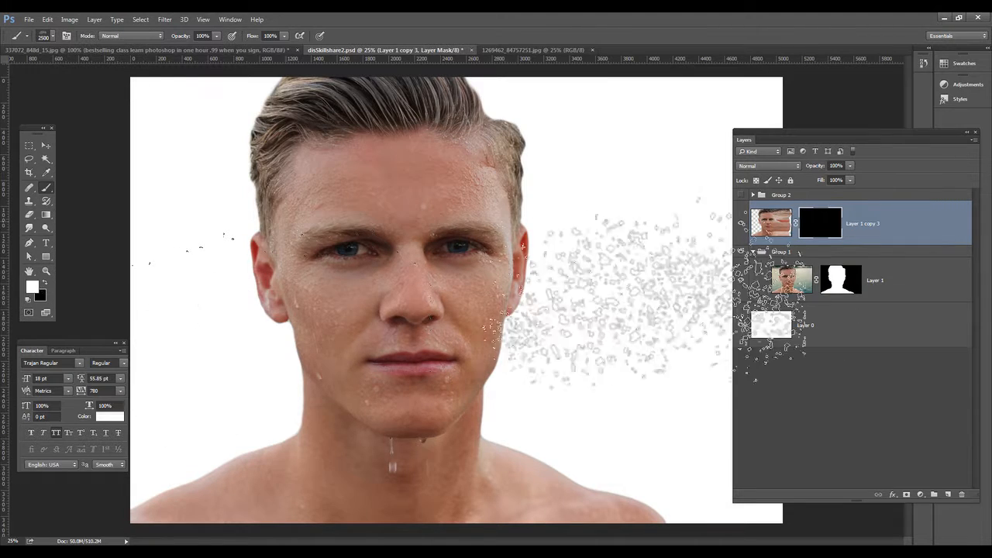
key(x)
key(x)
Step: Stamp the disintegration brush in white on the mask along the right side of the face, then once over the left eye
click(533, 170)
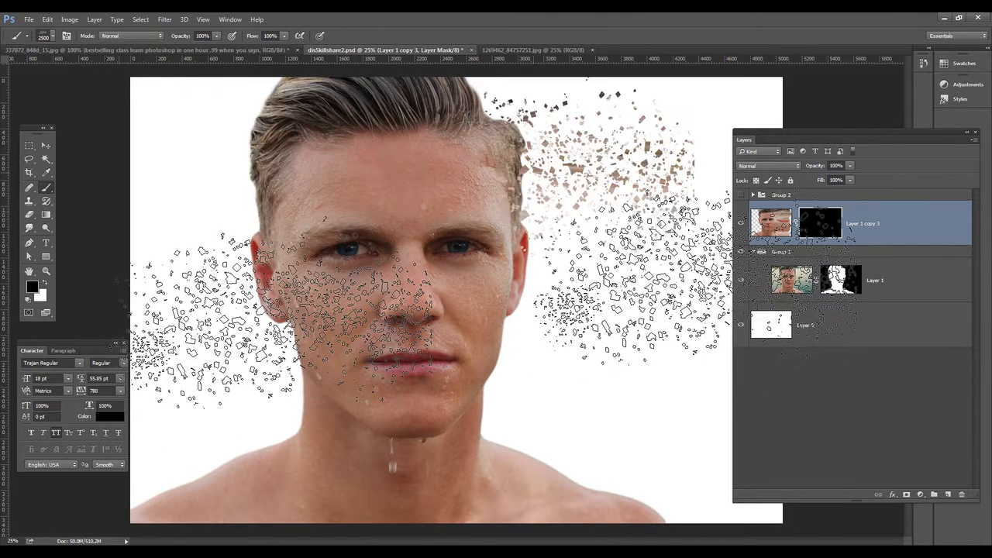
click(514, 266)
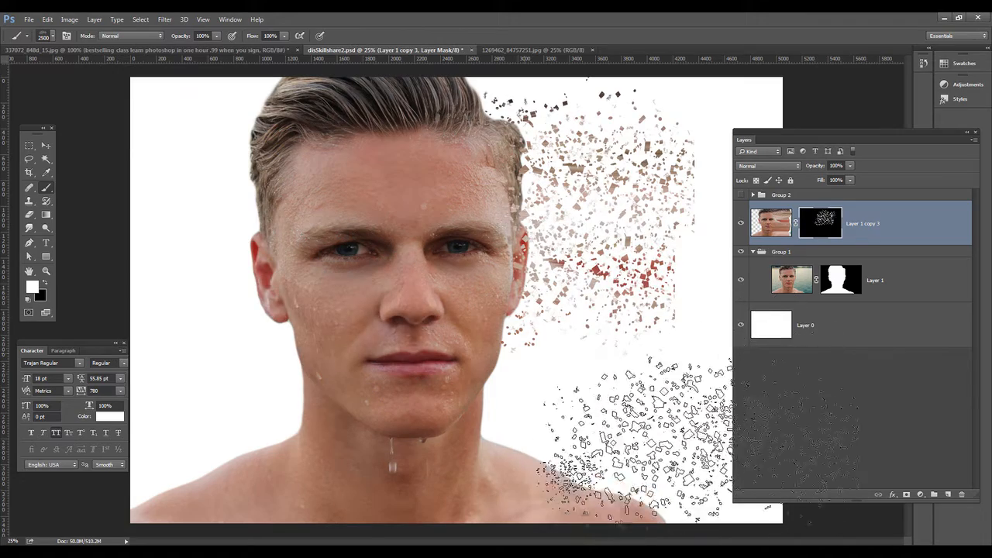
click(525, 310)
click(566, 141)
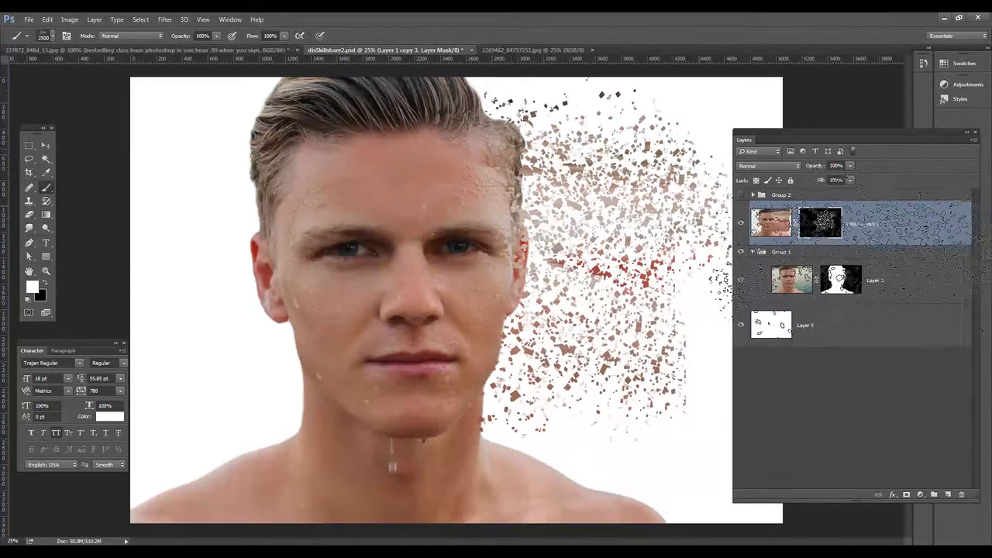
drag(817, 135, 872, 133)
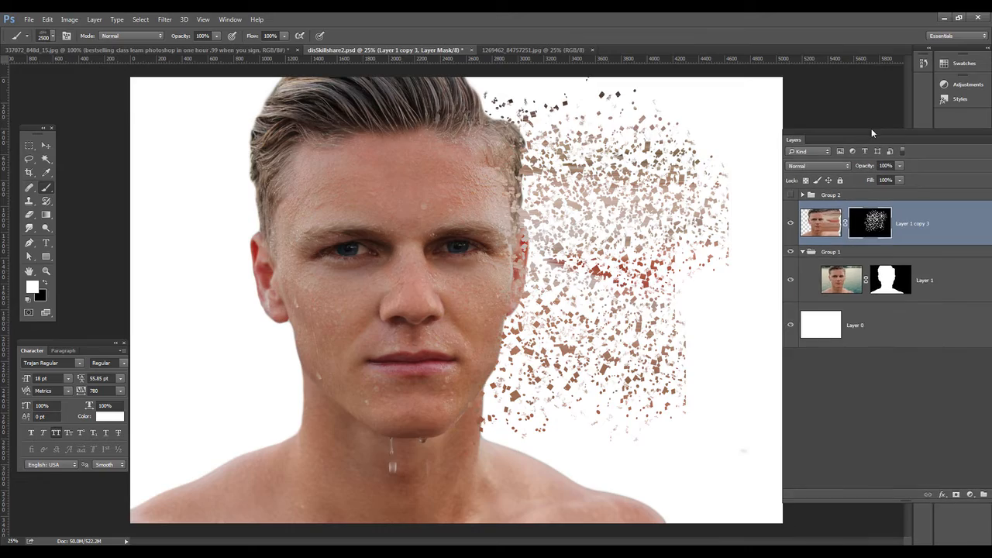
click(608, 260)
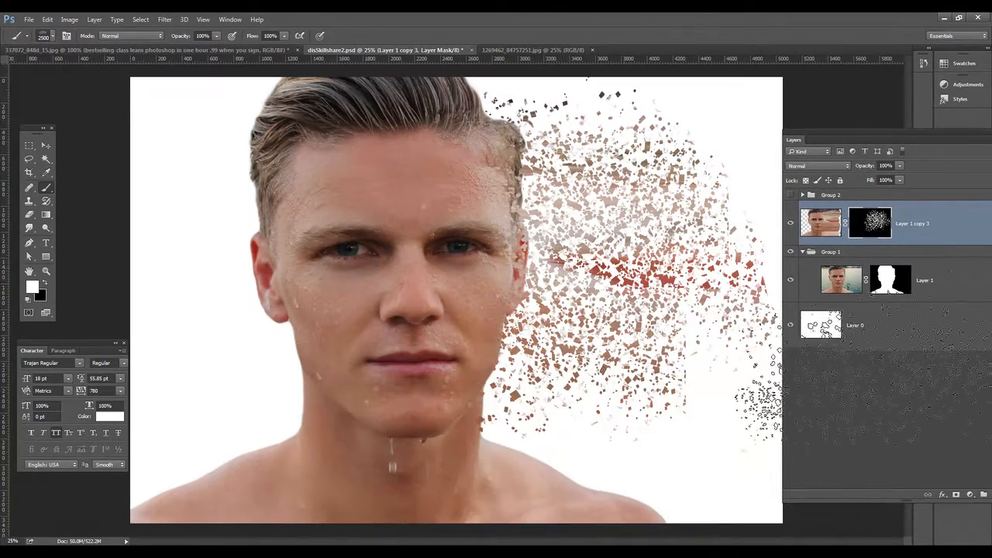
click(349, 256)
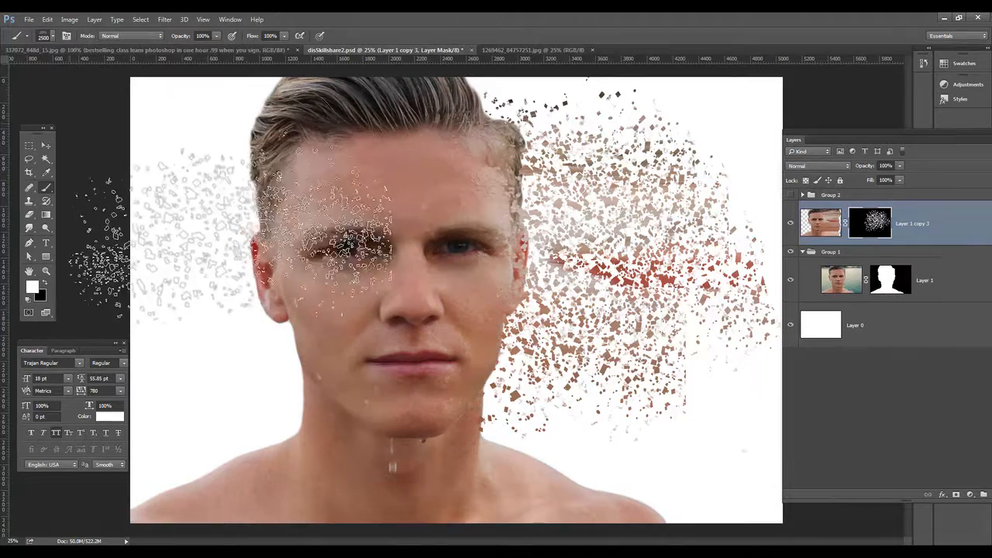
Step: Select Layer 1 copy 3's image and clone over the red ear fragments right of the face with the Clone Stamp tool
click(835, 222)
click(30, 201)
click(614, 310)
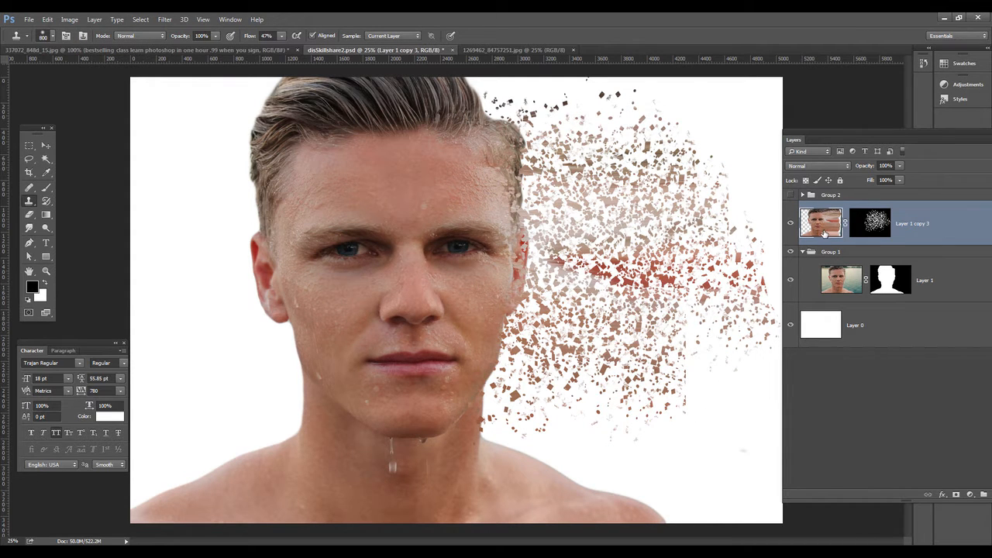
alt+click(618, 341)
mouse_move(587, 262)
mouse_down()
mouse_move(639, 317)
mouse_move(740, 297)
mouse_move(752, 321)
mouse_move(731, 303)
mouse_move(744, 304)
mouse_move(636, 394)
mouse_move(597, 325)
mouse_up()
key(ctrl+z)
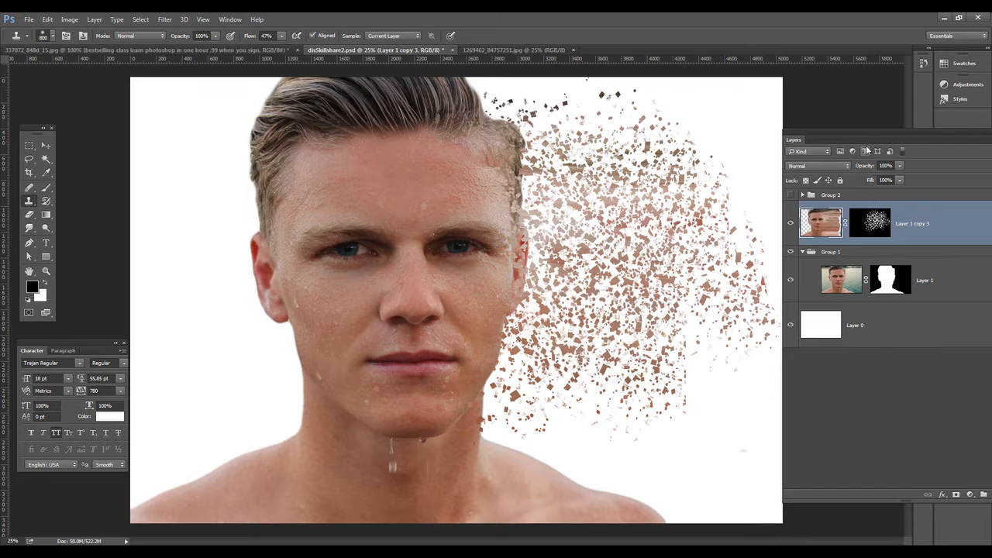
Step: Delete Layer 1 copy 3's layer mask, add a new black mask, and set the foreground color to white
drag(866, 134, 821, 130)
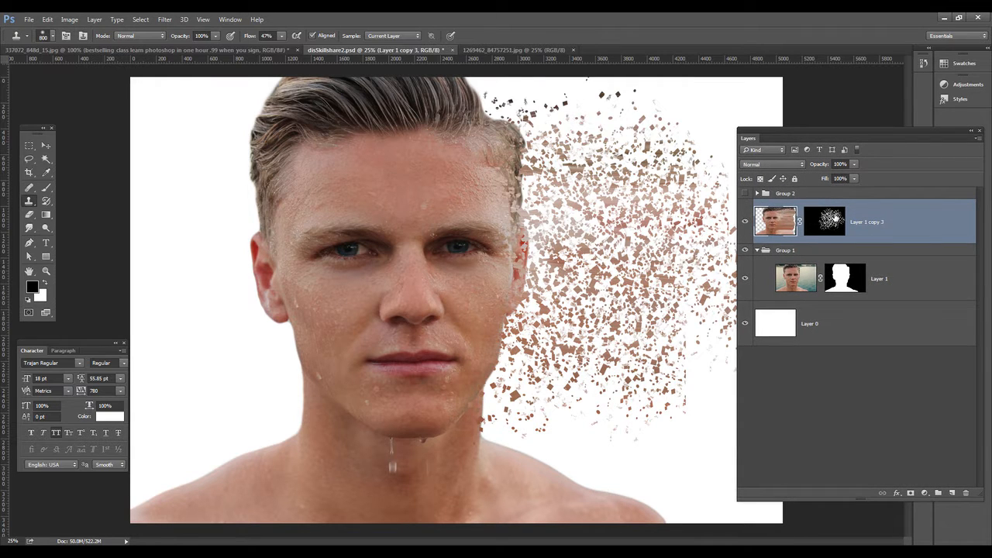
click(833, 219)
key(x)
right_click(833, 223)
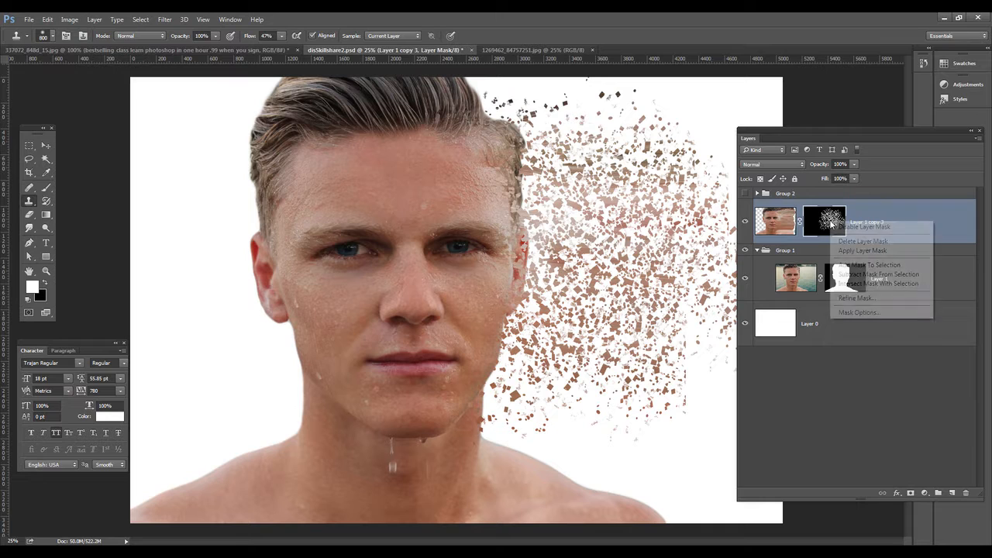
click(863, 241)
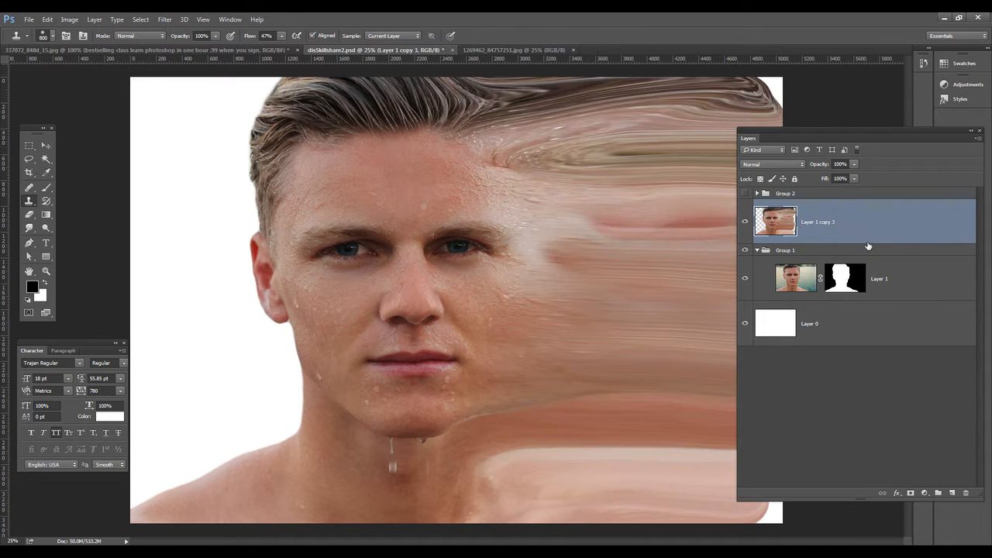
alt+click(913, 496)
key(x)
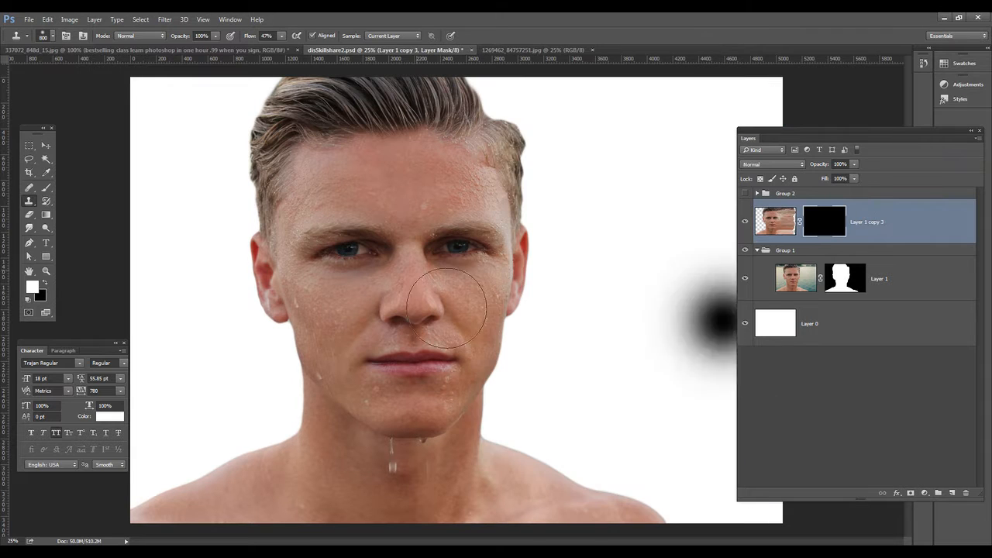
Step: Stamp the disintegration brush a few times on the new mask, then step back to undo all the stamps
click(47, 146)
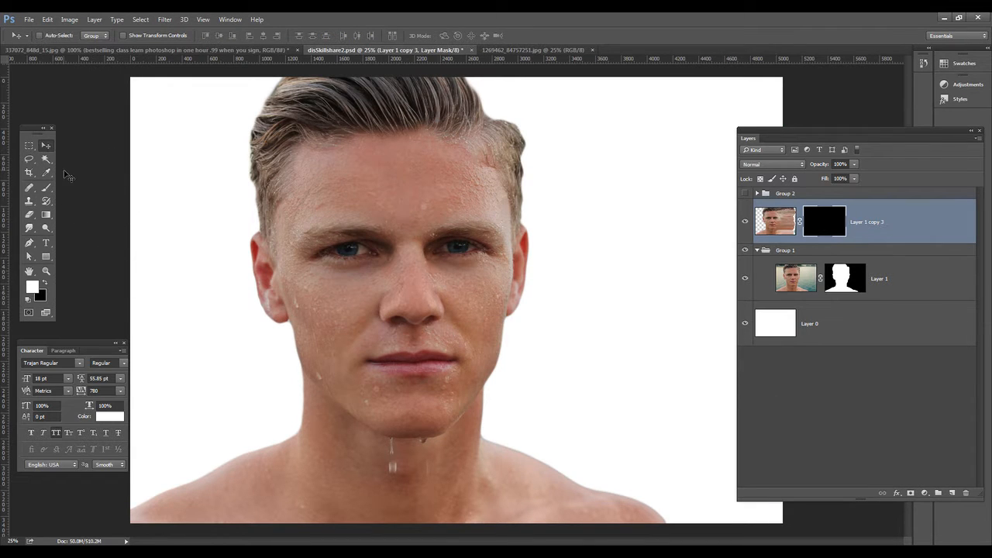
click(47, 187)
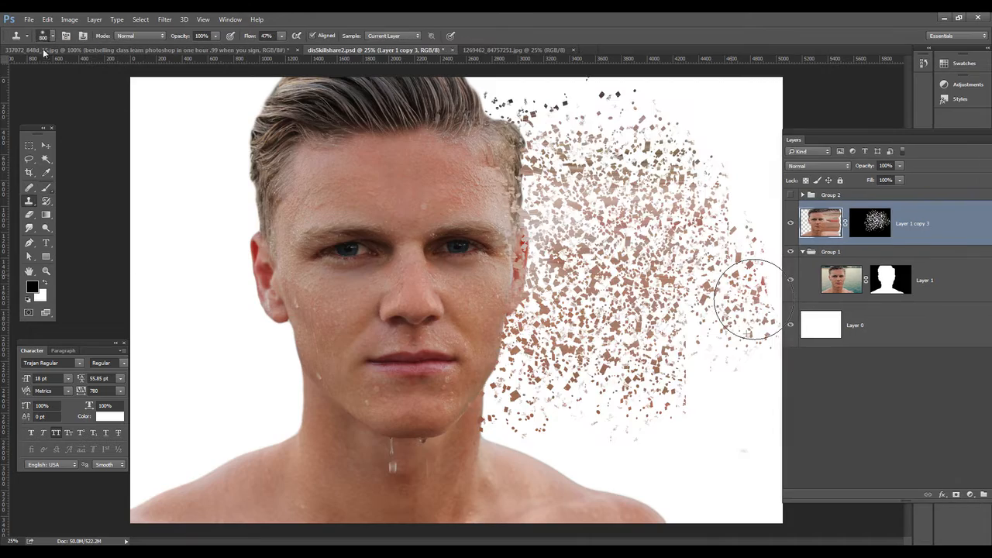
click(647, 237)
key(ctrl+z)
click(616, 349)
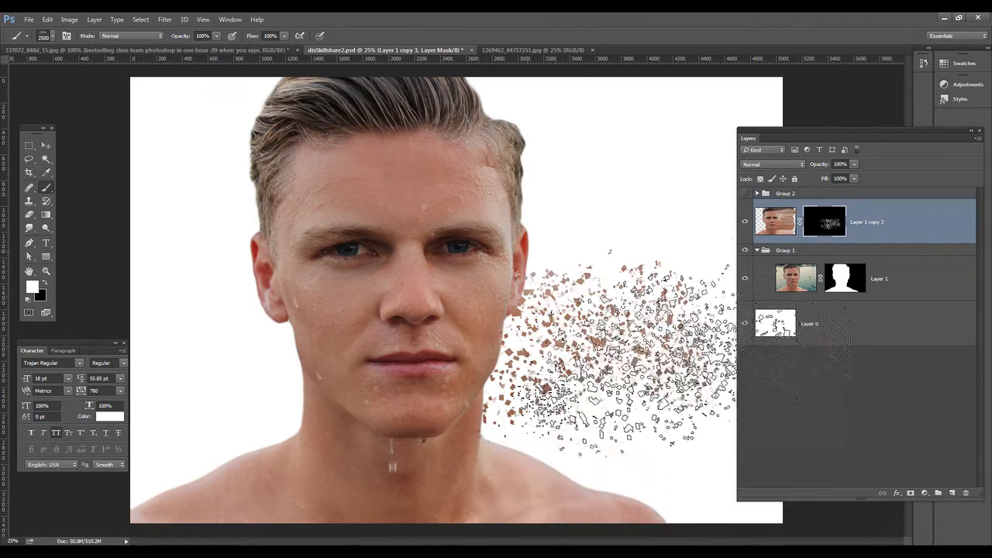
click(662, 263)
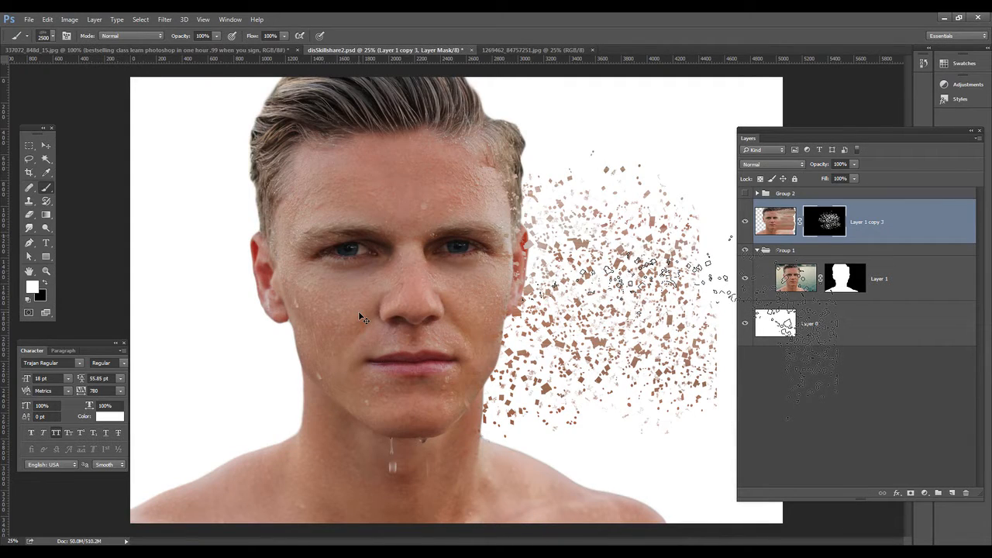
click(626, 246)
key(ctrl+alt+z)
key(ctrl+alt+z)
key(ctrl+alt+z)
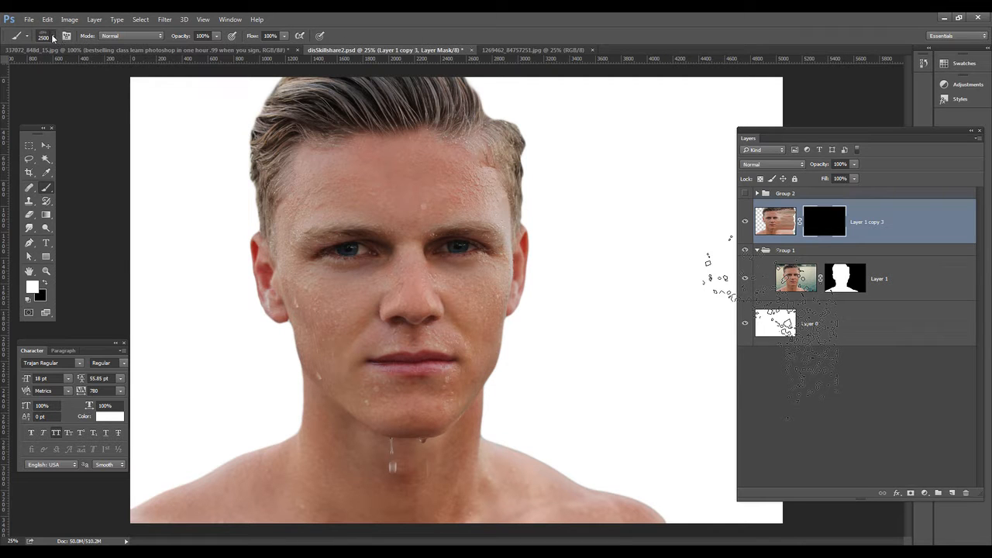
Step: Enable Shape Dynamics for the brush and set Angle Jitter to 84%
click(52, 38)
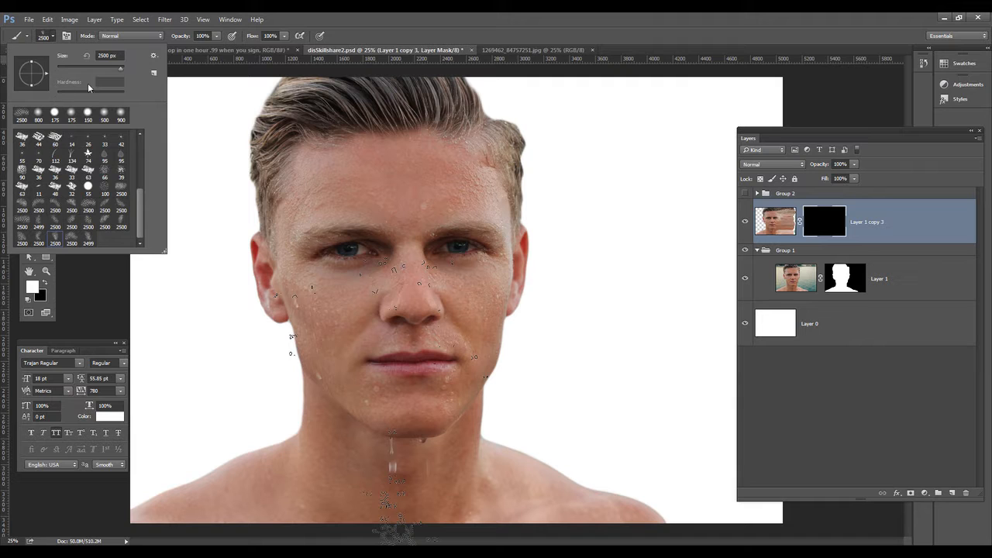
click(67, 36)
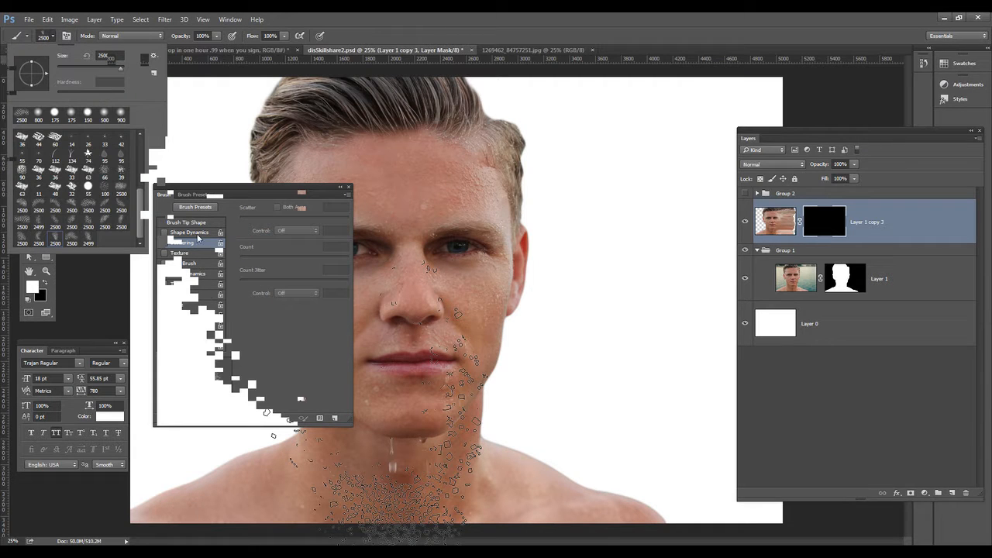
drag(215, 189, 217, 175)
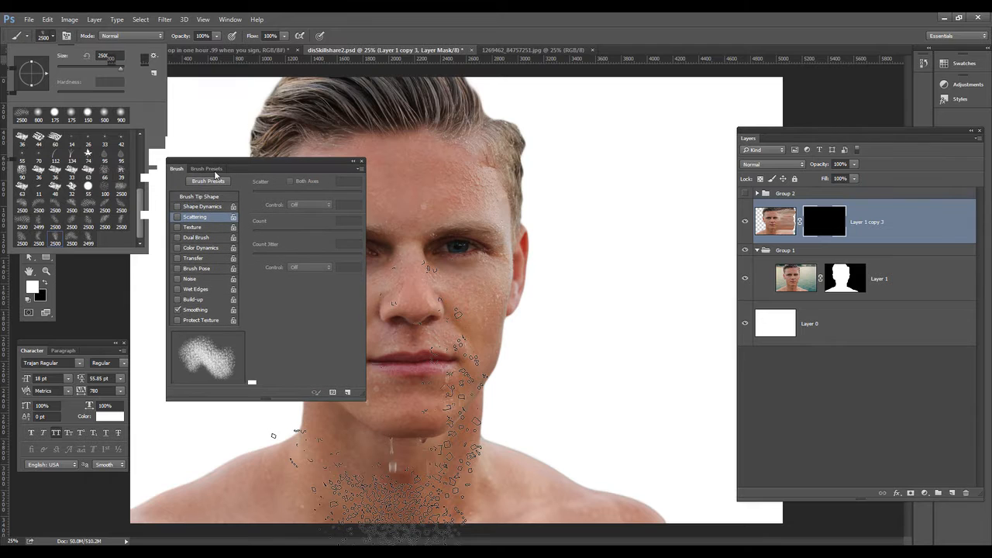
click(197, 208)
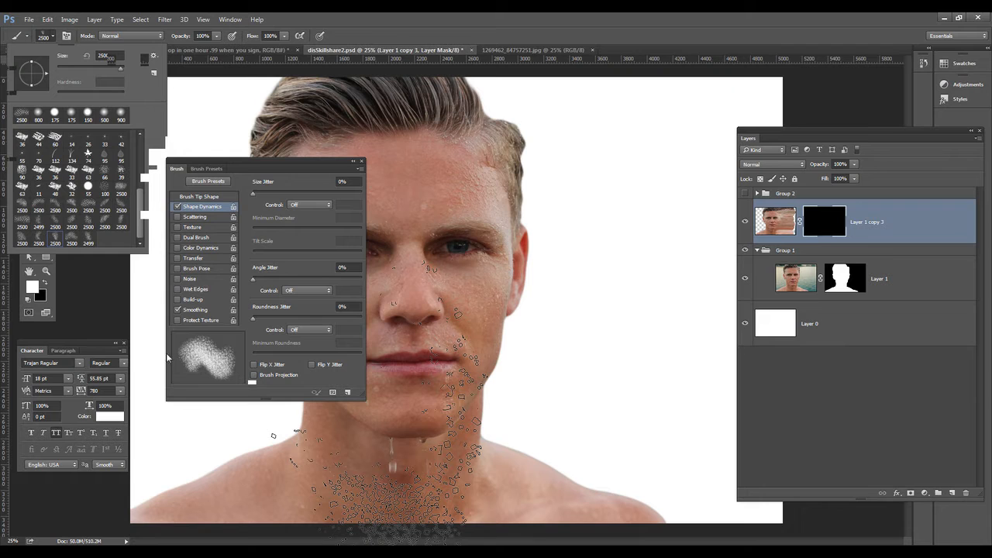
key(F5)
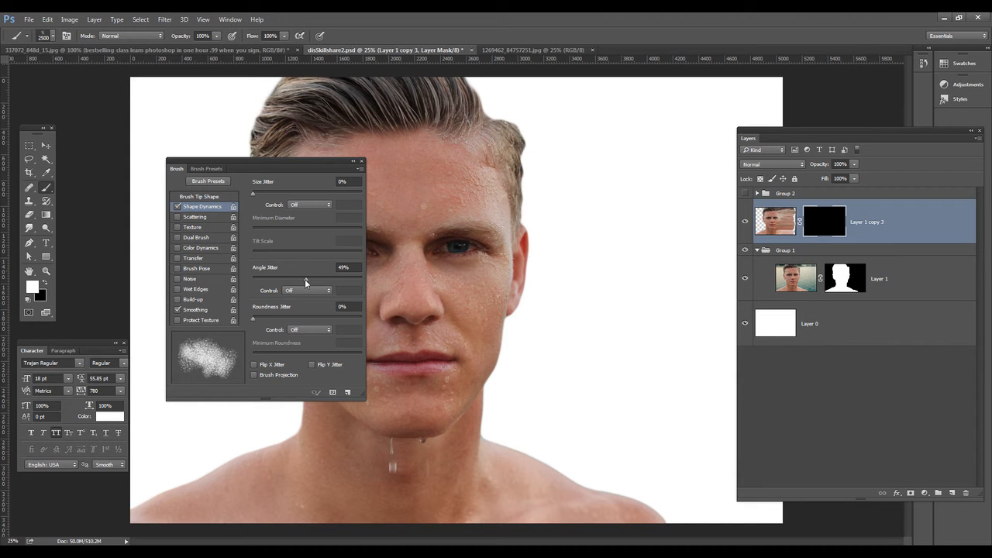
drag(306, 279, 345, 280)
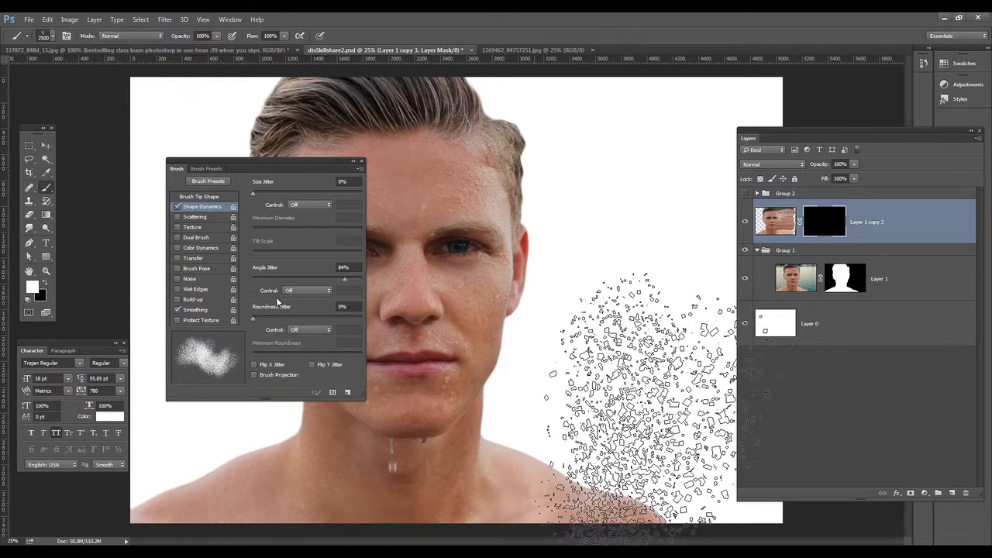
key(F5)
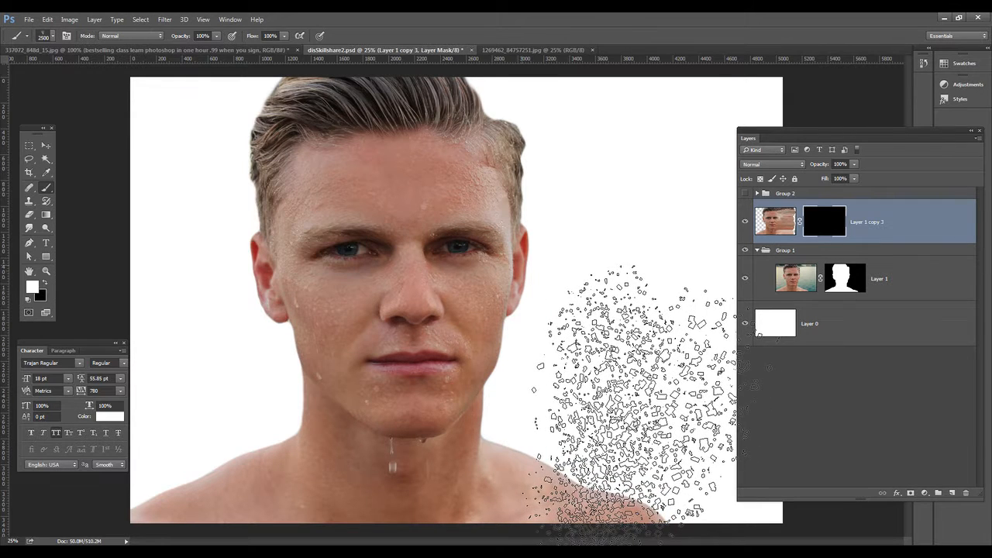
Step: Stamp the brush on the lower right of the mask and undo it, five times
click(652, 424)
key(ctrl+z)
click(653, 425)
key(ctrl+z)
click(652, 426)
key(ctrl+z)
click(663, 426)
key(ctrl+z)
click(653, 425)
key(ctrl+z)
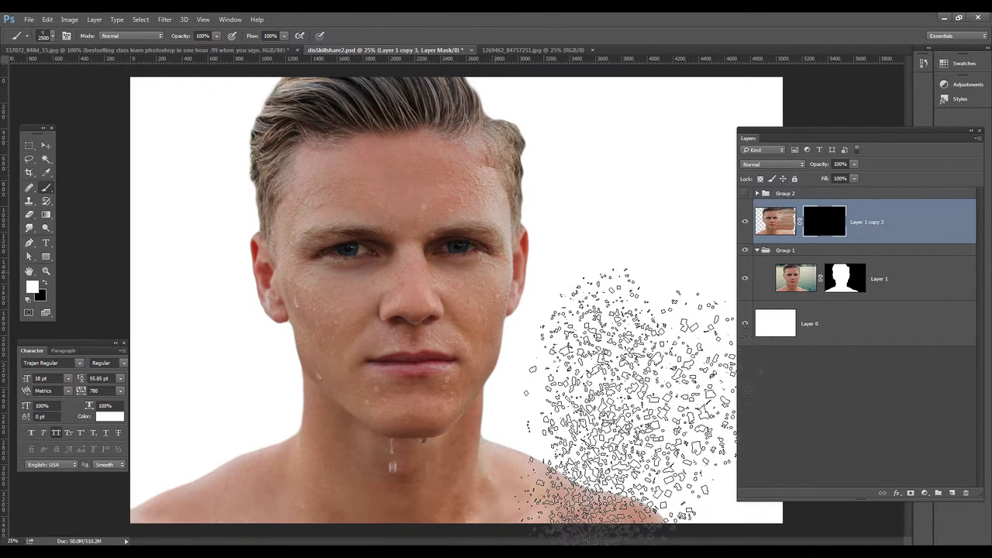
Step: Stamp the brush once in white on Layer 1 copy 3's mask, then hide Layer 1 copy 3
click(632, 405)
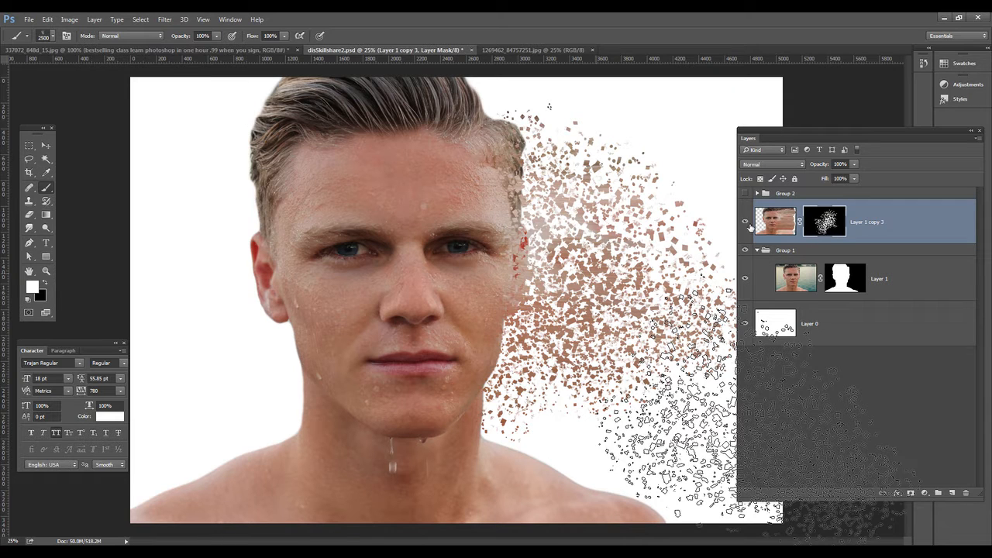
click(746, 221)
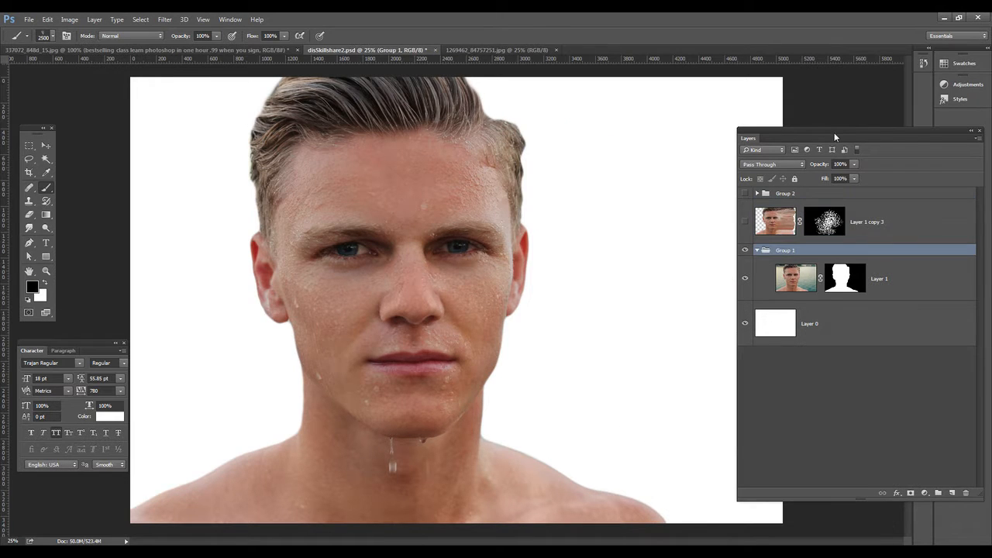
drag(834, 132, 789, 133)
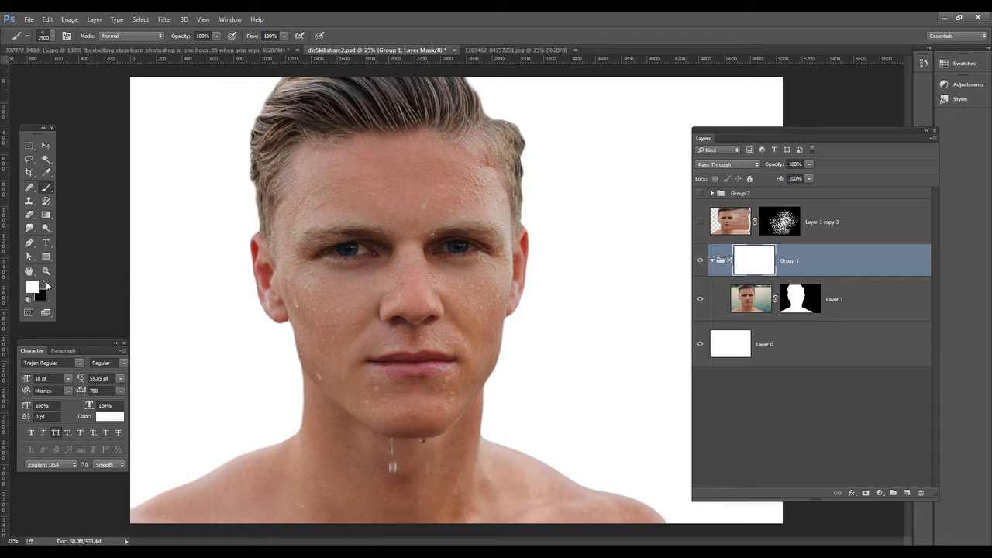
Step: Set the foreground color to black and stamp once on Group 1's mask, then undo the stamp
click(45, 284)
key(x)
click(498, 254)
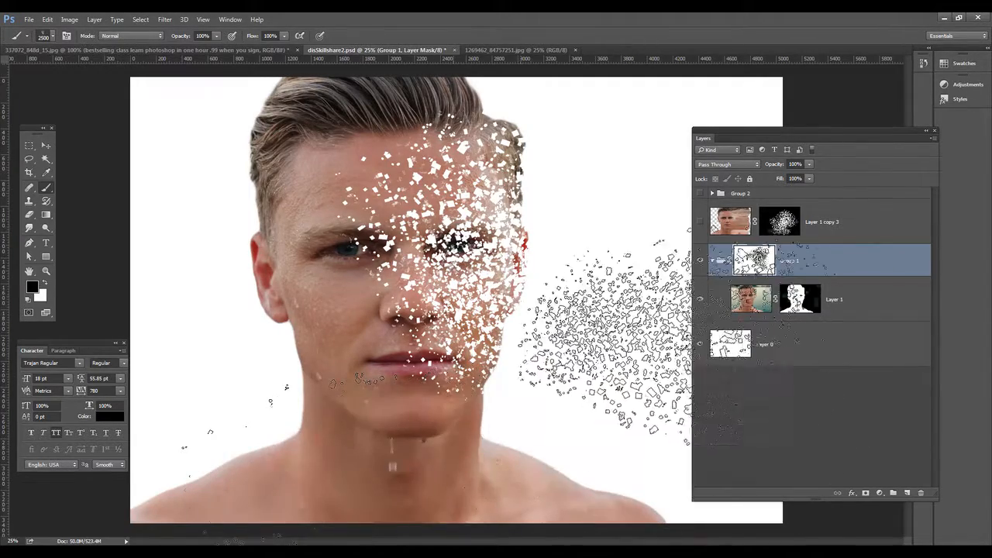
key(ctrl+z)
key(ctrl+z)
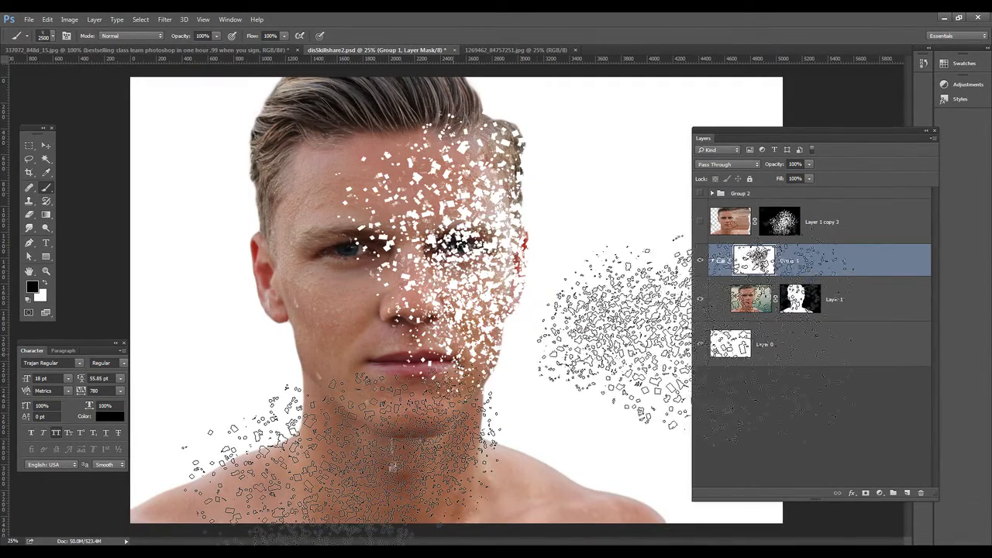
key(ctrl+z)
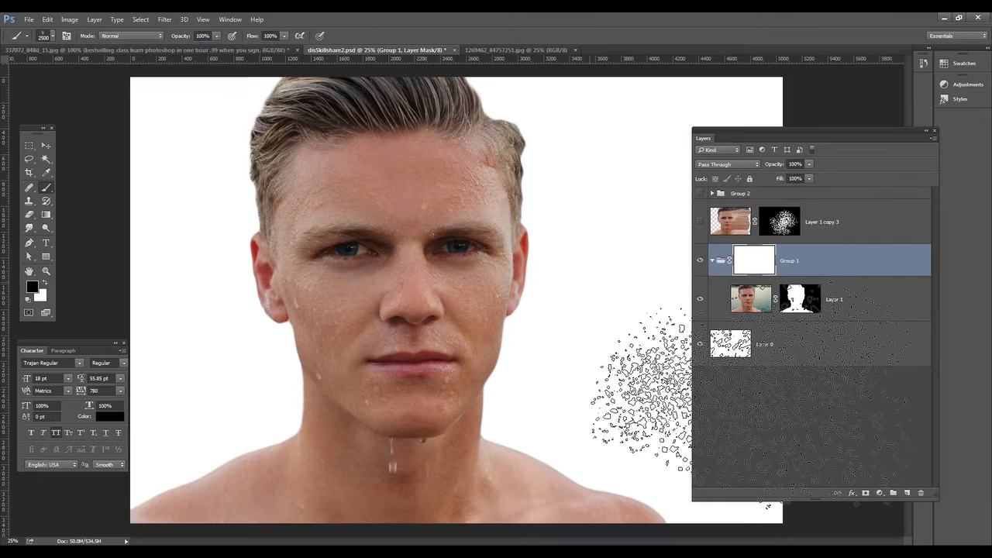
Step: Stamp black on Group 1's mask over the face's right half, reduce the brush to 900 px, and stamp near the hairline
click(553, 196)
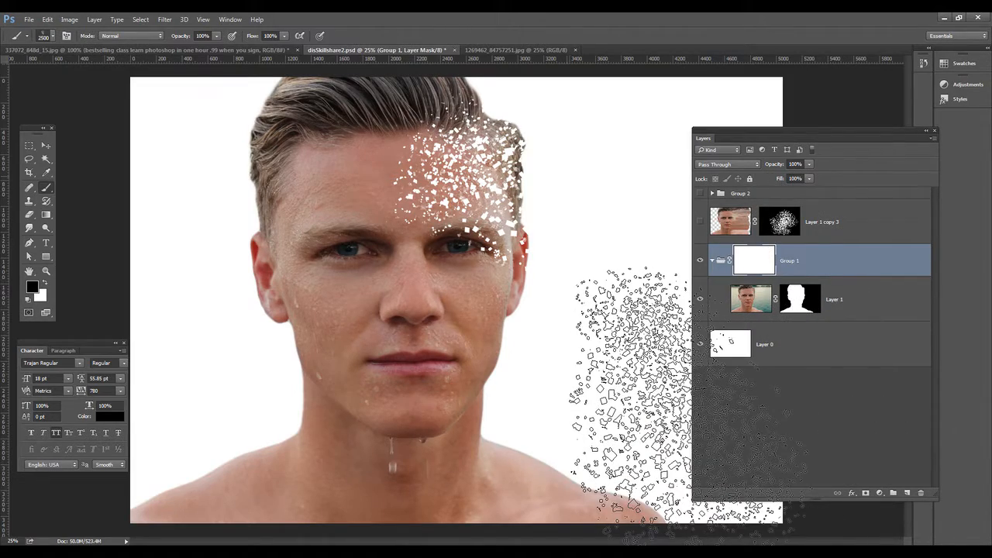
click(559, 353)
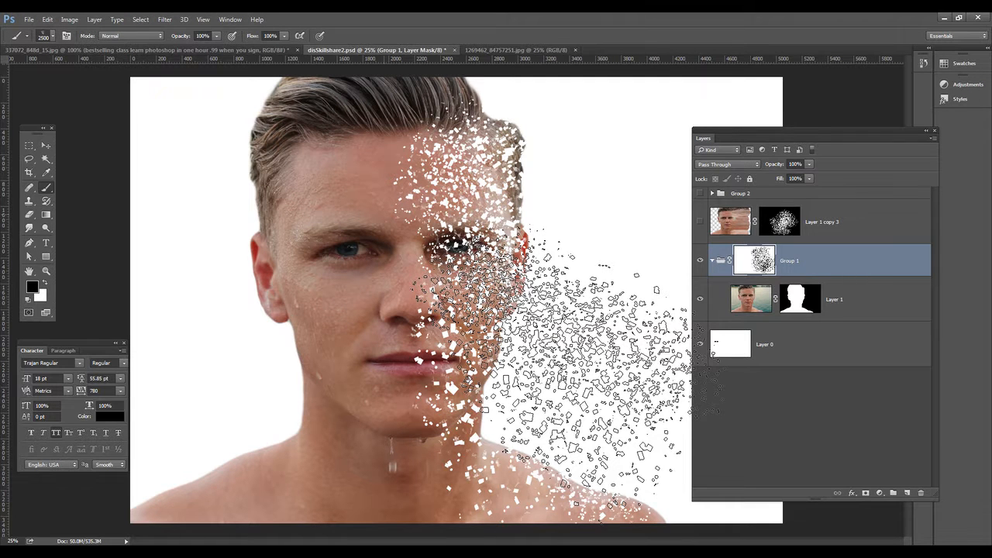
key(bracketleft)
key(bracketleft)
key(bracketleft)
key(bracketleft)
key(bracketleft)
key(bracketleft)
key(bracketleft)
key(bracketleft)
key(bracketleft)
key(bracketleft)
key(bracketleft)
key(bracketleft)
key(bracketleft)
key(bracketleft)
key(bracketleft)
key(bracketleft)
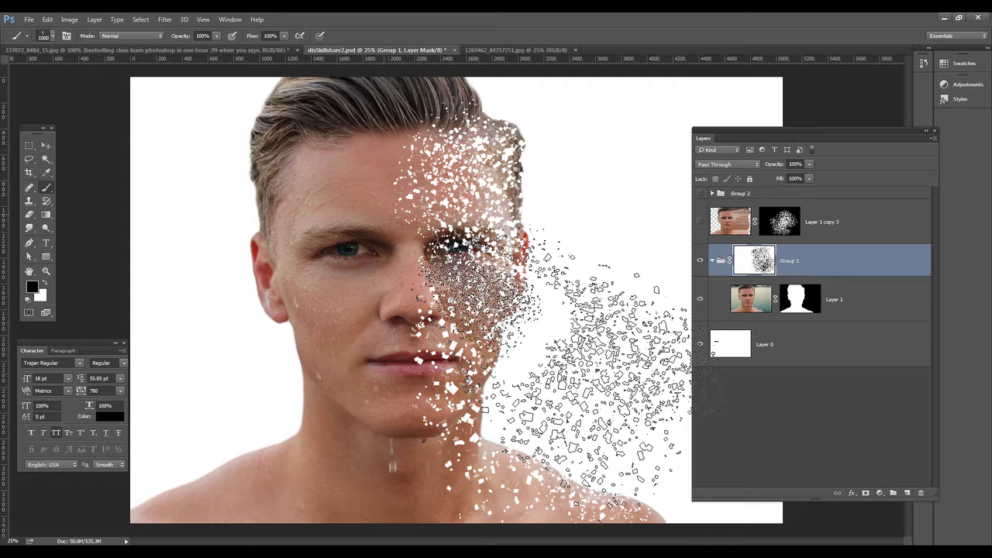
click(561, 165)
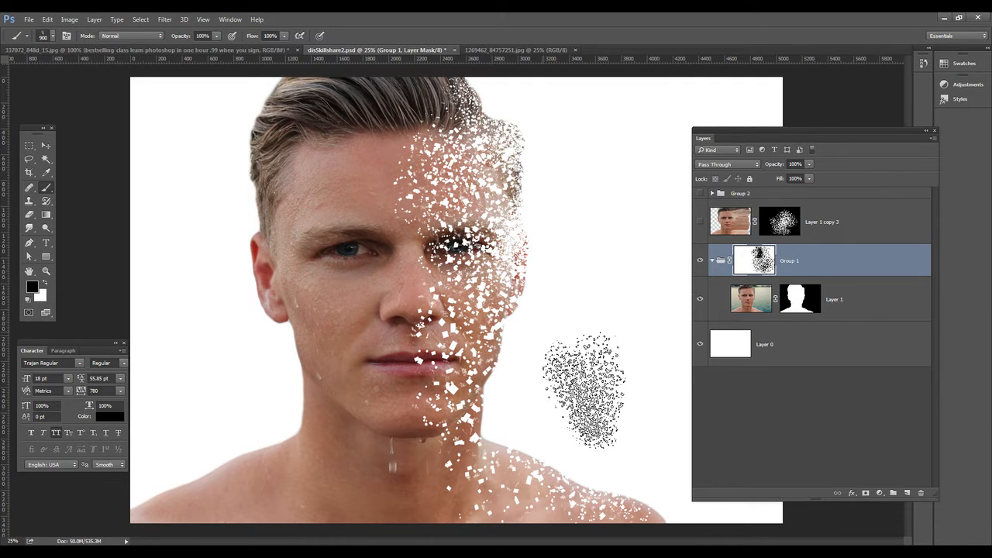
Step: Stamp more black particles on Group 1's mask along the neck and shoulder, and brush along the top of the hair
click(576, 429)
click(578, 444)
click(568, 465)
click(558, 475)
click(586, 482)
click(607, 477)
click(621, 501)
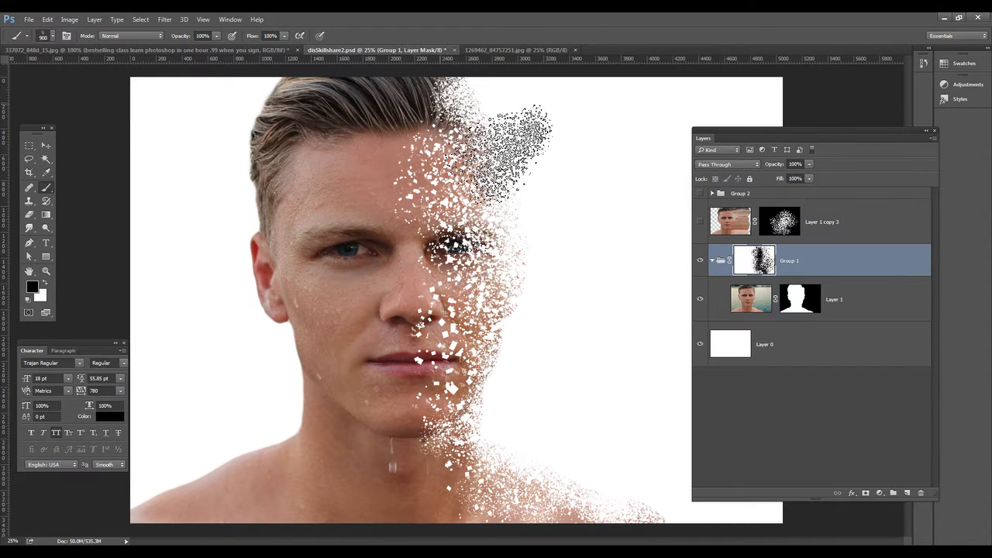
drag(496, 162, 426, 105)
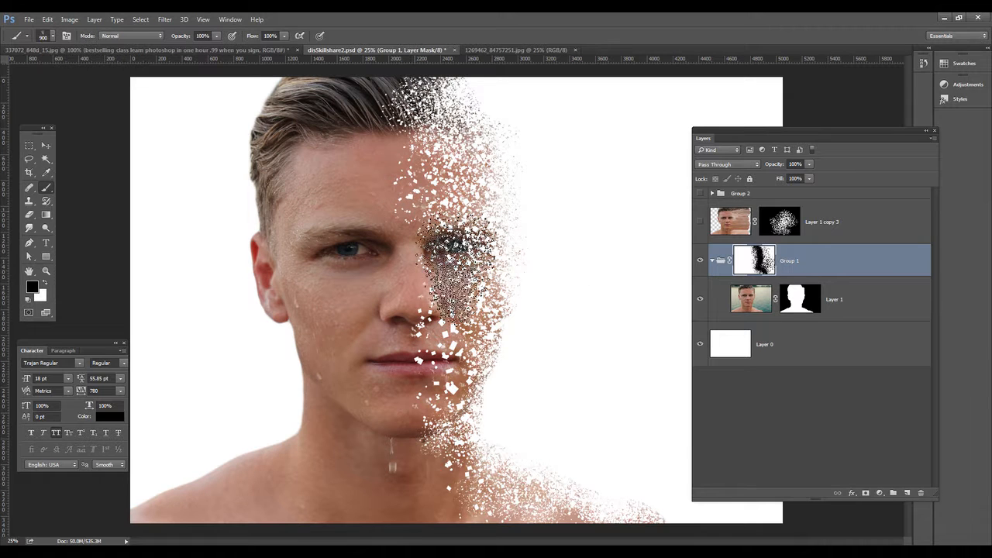
Step: Show Layer 1 copy 3 again, select its mask, and stamp white particles to the right of the head
click(702, 224)
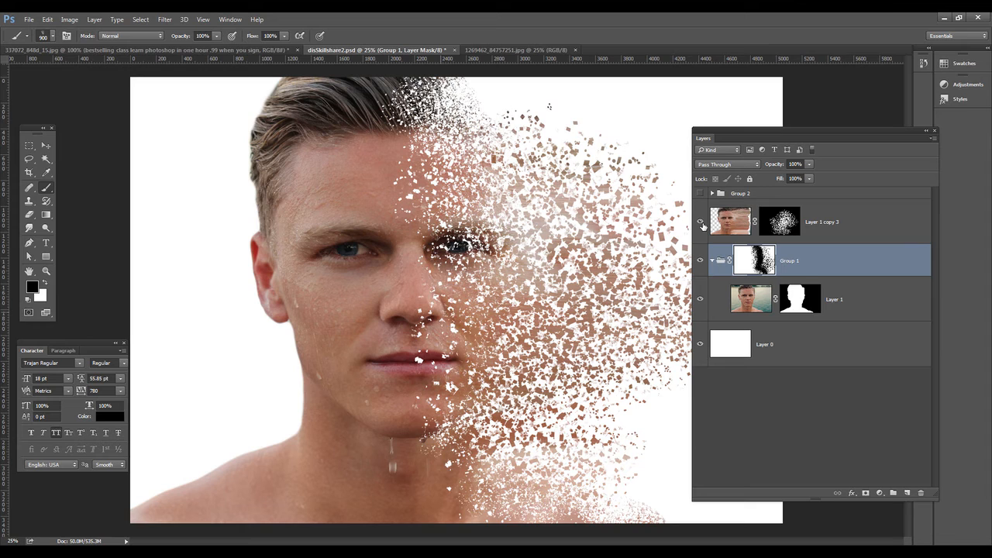
drag(780, 127, 810, 127)
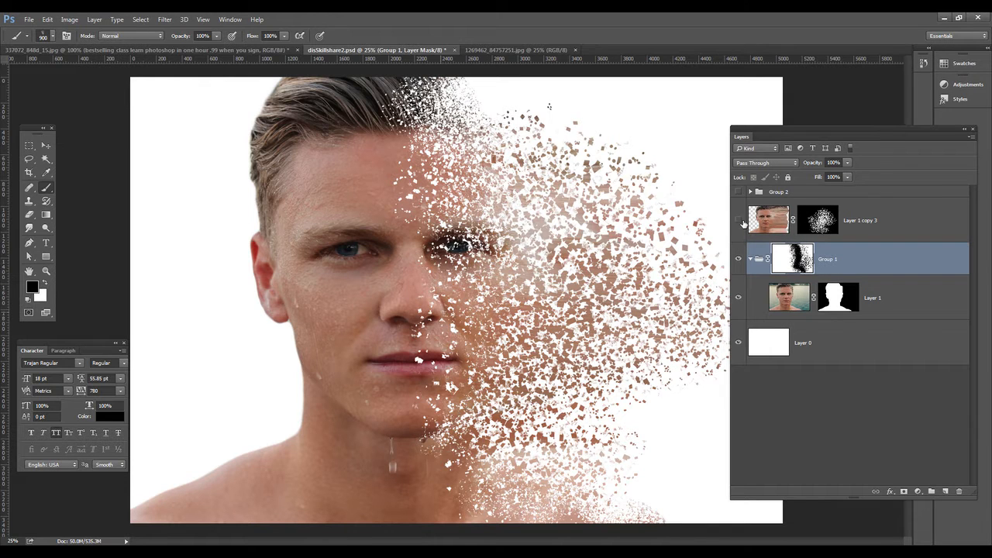
click(739, 220)
click(740, 221)
click(822, 220)
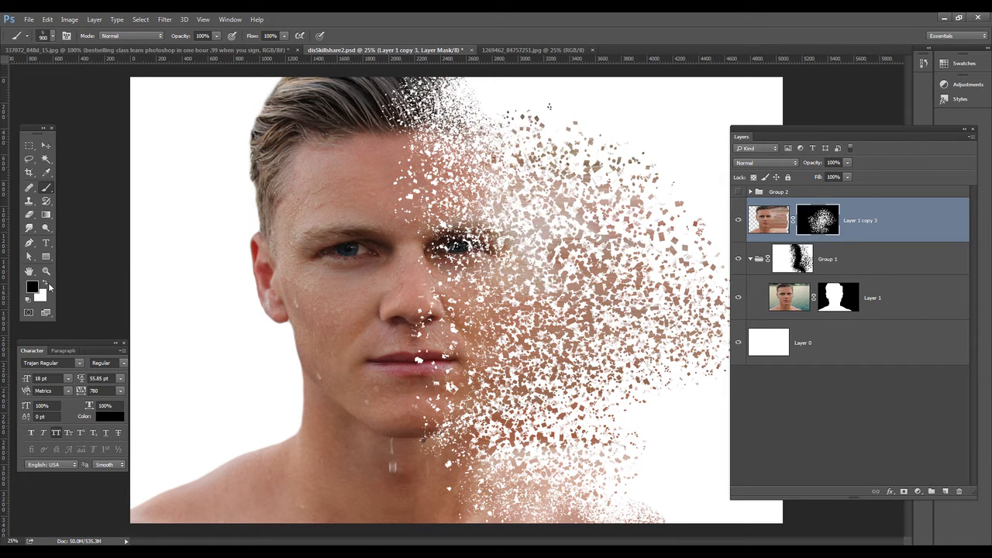
click(556, 203)
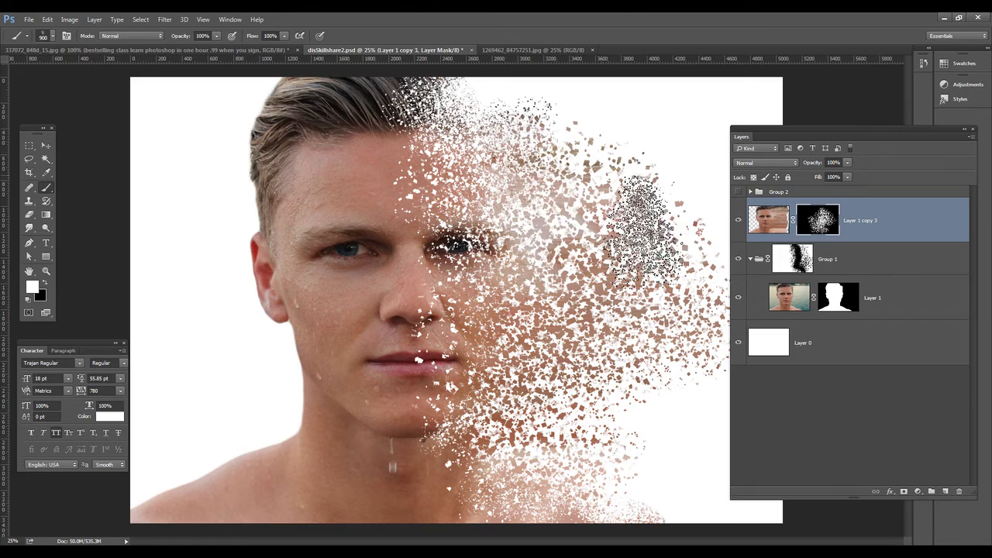
click(639, 217)
click(692, 271)
click(717, 295)
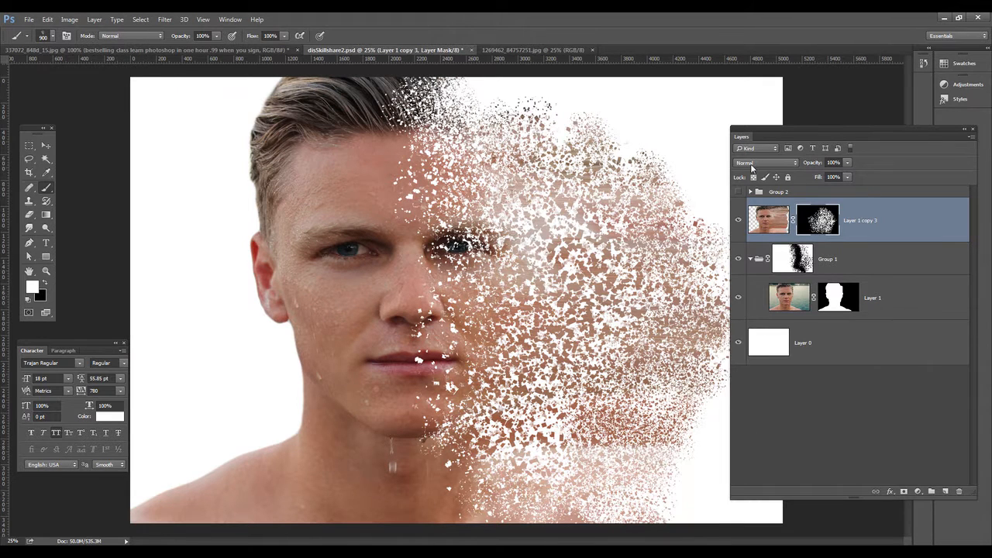
Step: Enlarge the brush to 2100 px and stamp once in black on Layer 1 copy 3's mask at the lower right
drag(782, 129, 874, 123)
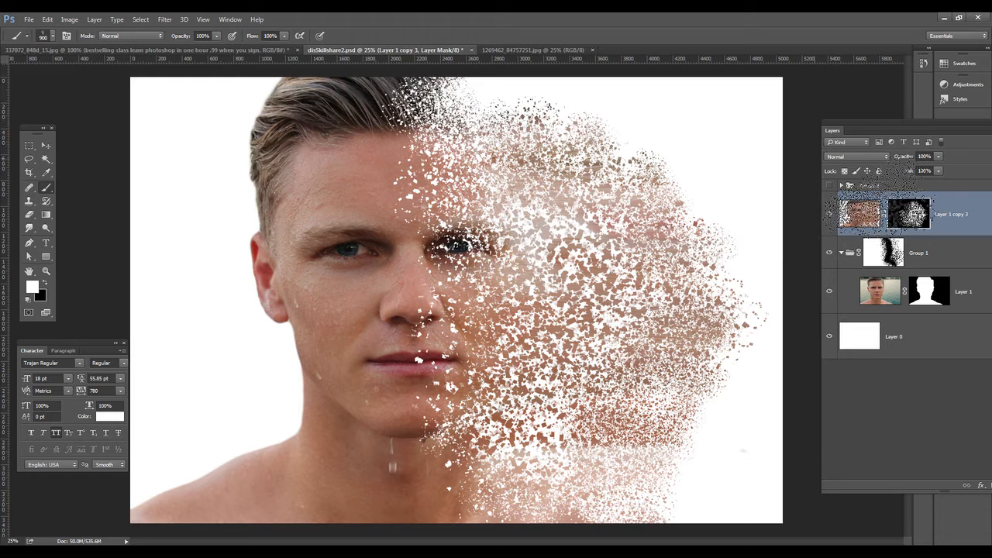
mouse_move(879, 124)
mouse_down()
mouse_move(803, 121)
mouse_move(845, 123)
mouse_up()
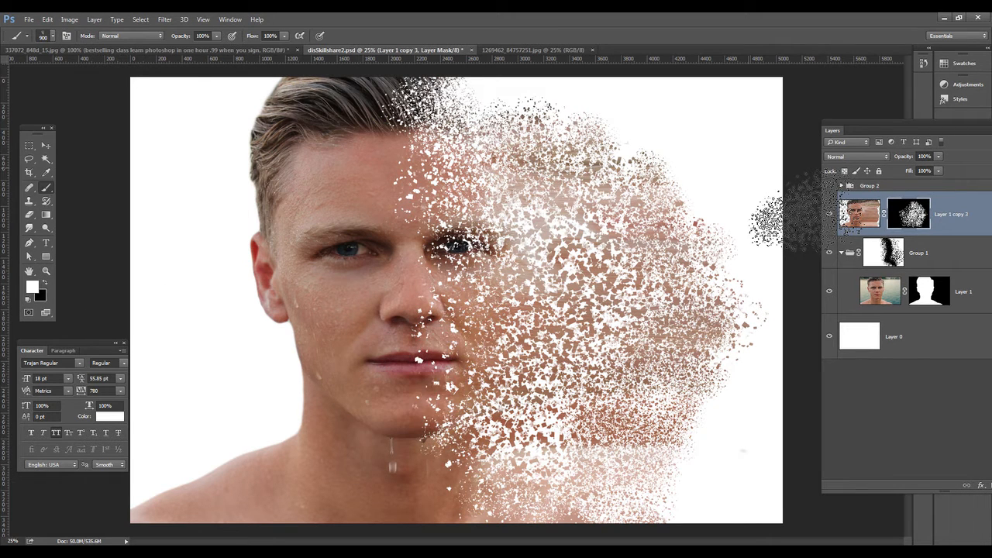
key(bracketright)
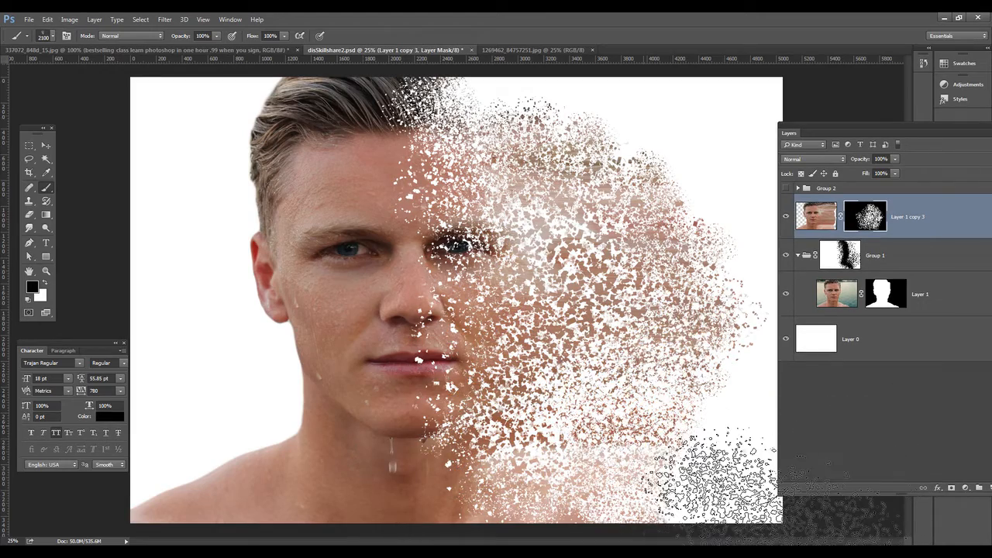
click(601, 461)
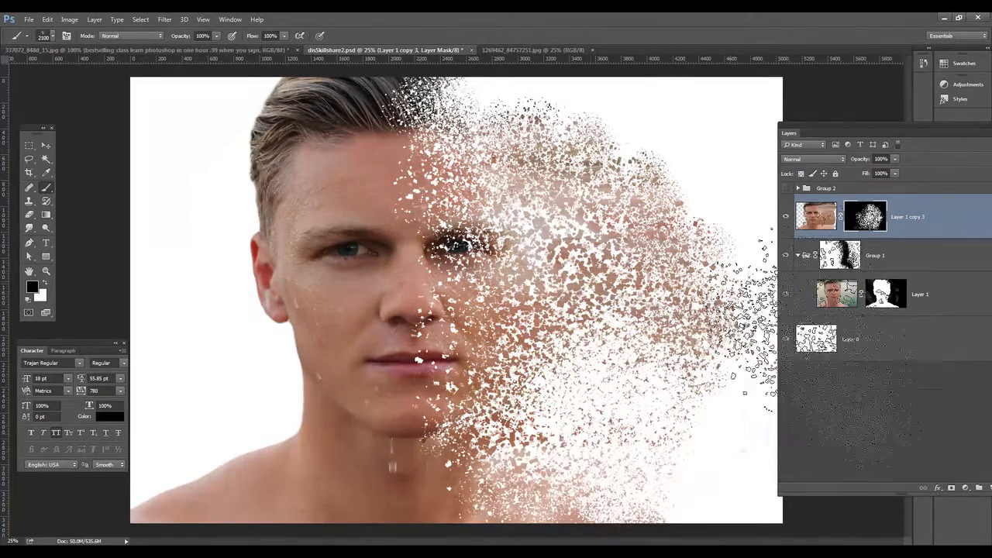